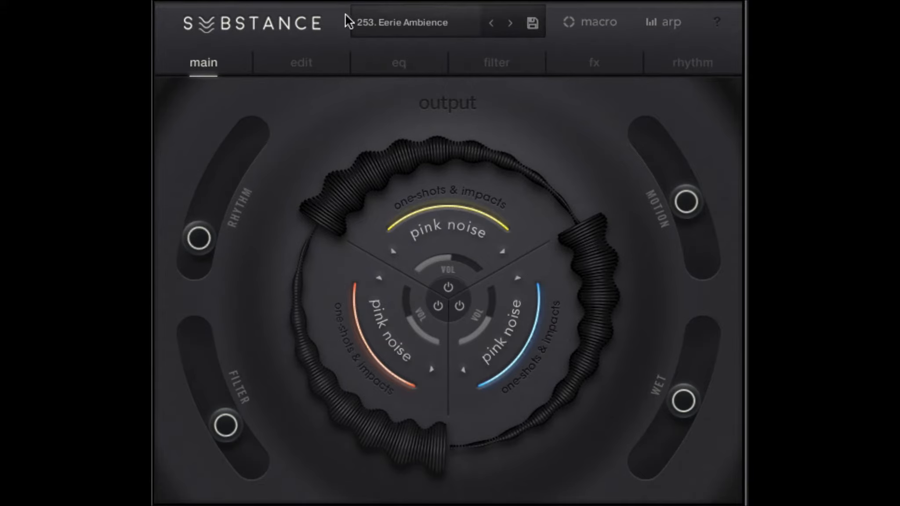
Step: View the source selections for the yellow and orange layers, trying gong on the yellow layer, and keep pink noise as both sources
click(439, 229)
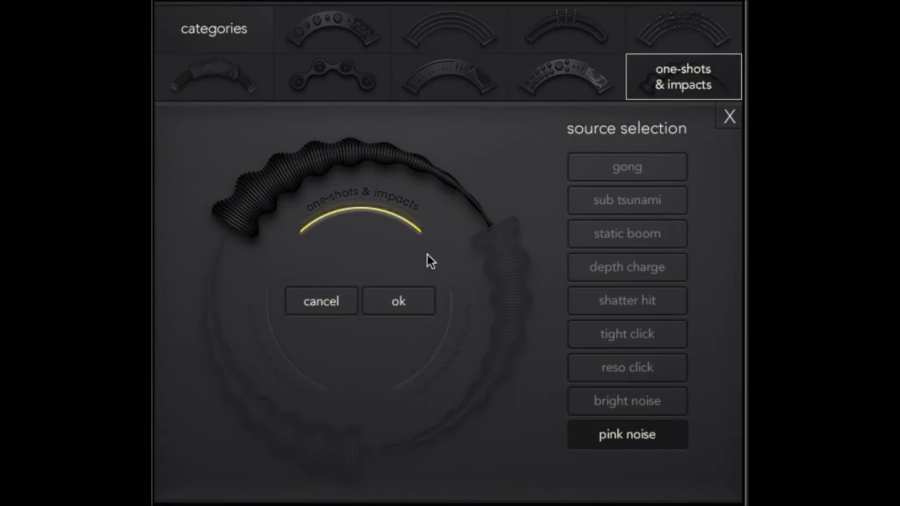
click(681, 71)
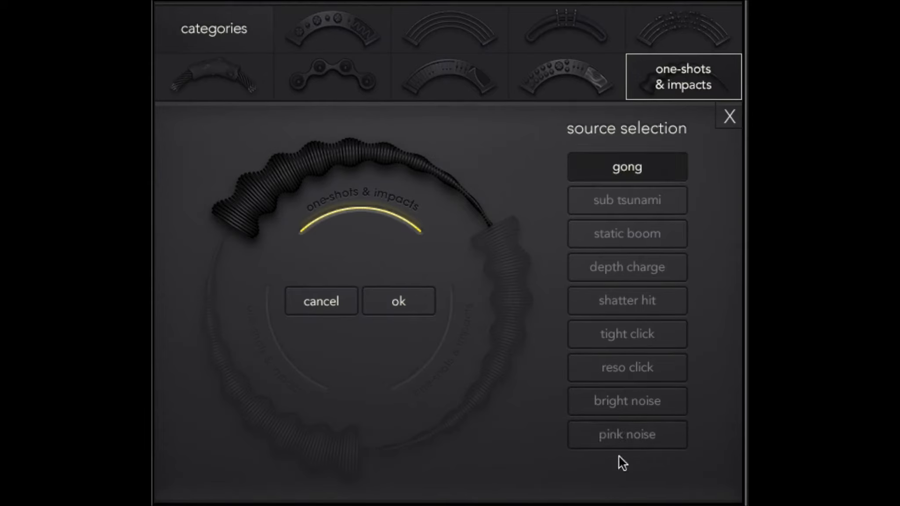
click(617, 434)
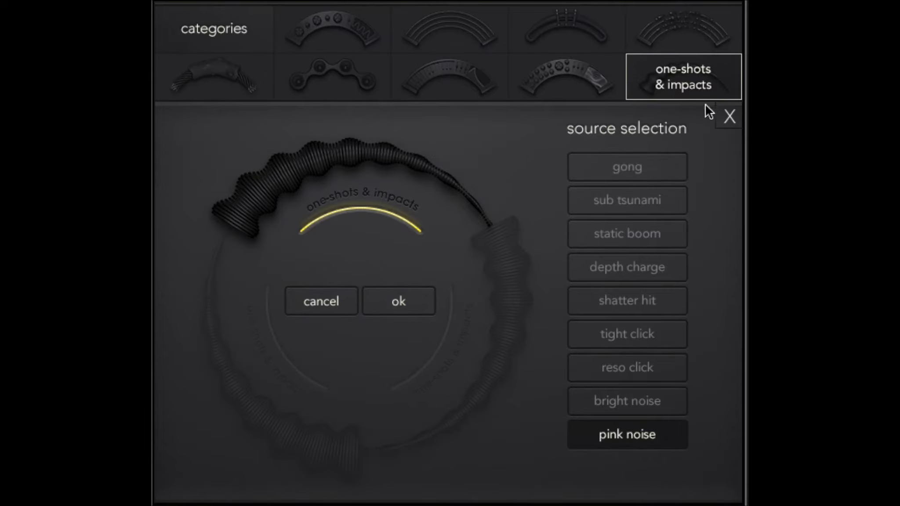
click(728, 115)
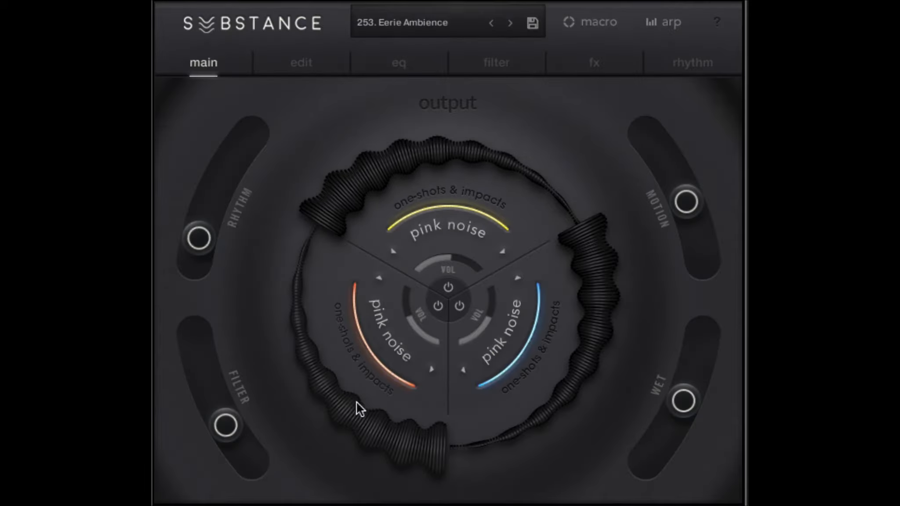
click(394, 331)
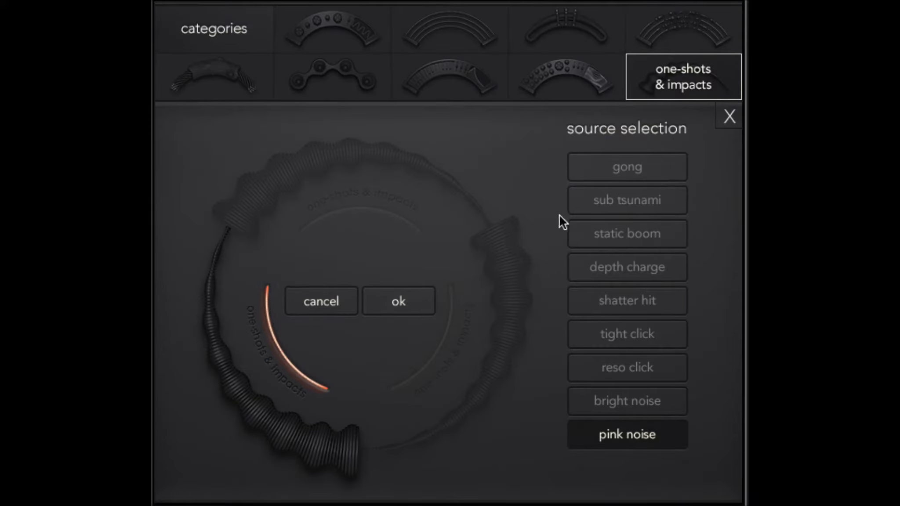
click(726, 114)
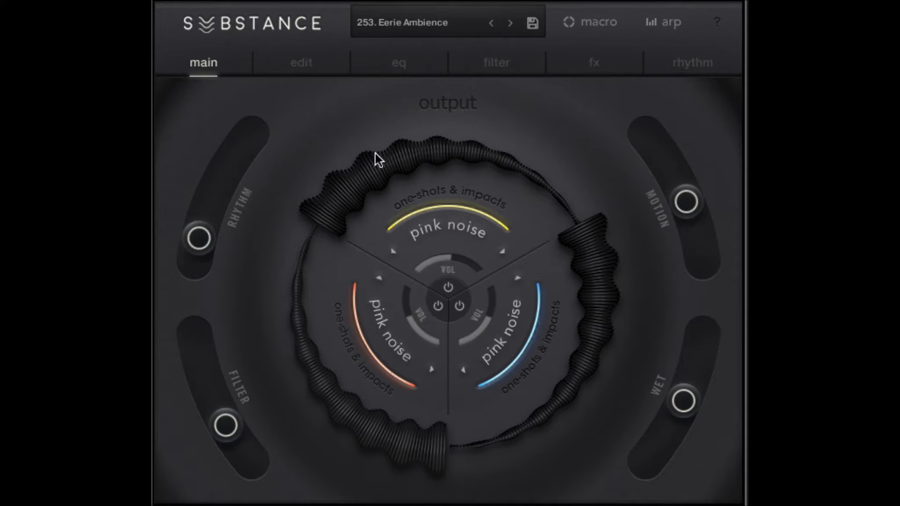
Step: Audition the blue, yellow and orange layers individually by enabling only one at a time, finishing with the blue layer
click(446, 287)
click(439, 304)
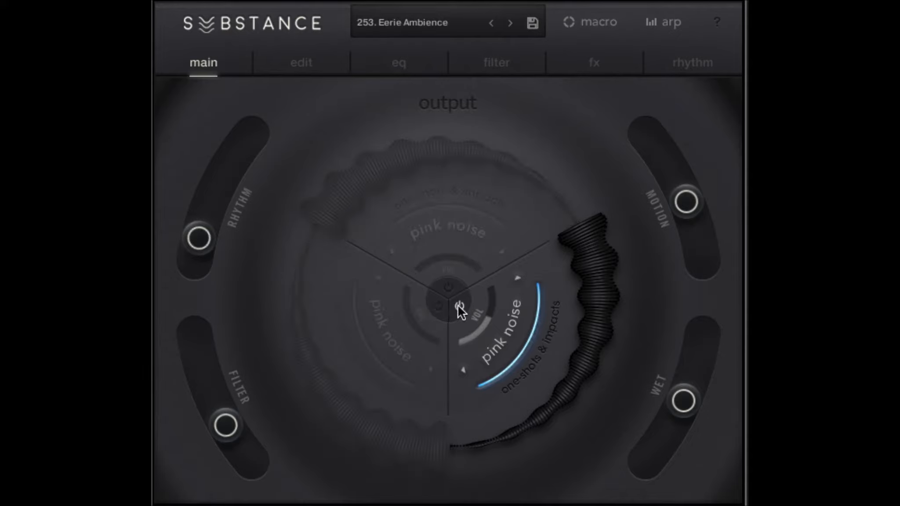
click(458, 306)
click(448, 287)
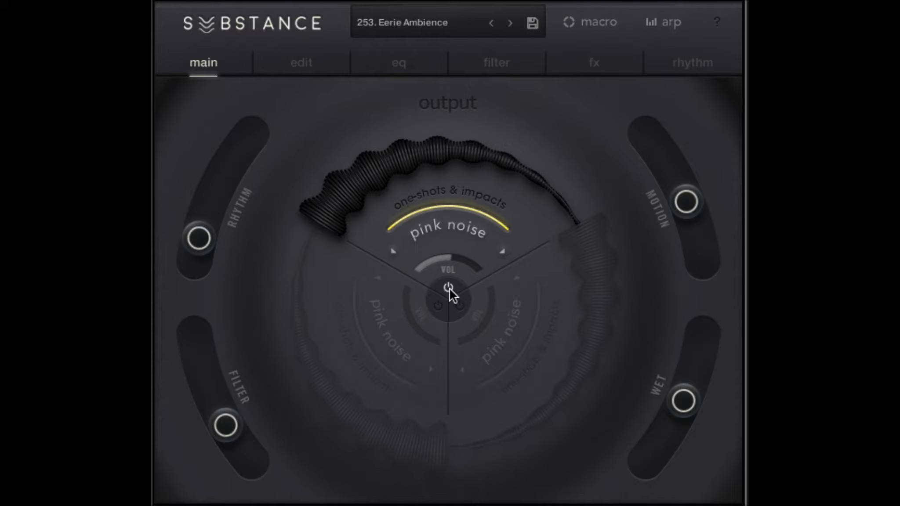
click(448, 288)
click(438, 304)
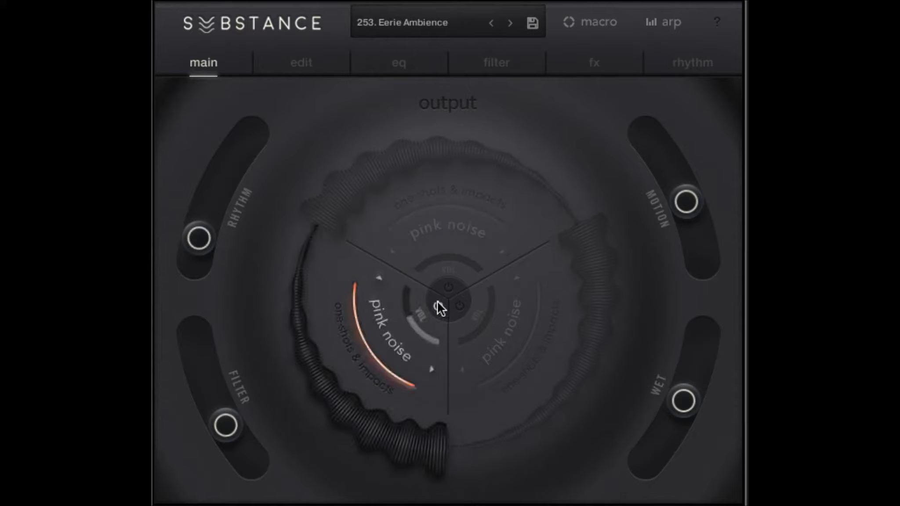
click(438, 305)
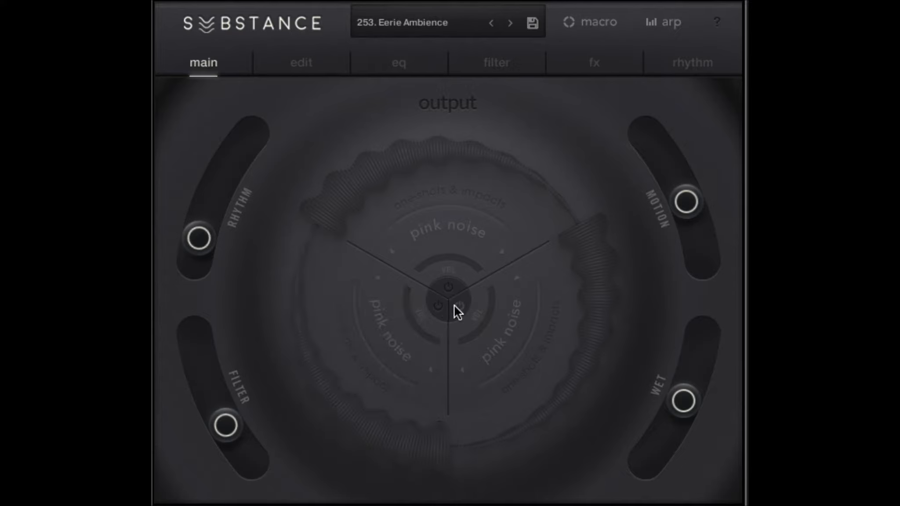
click(458, 305)
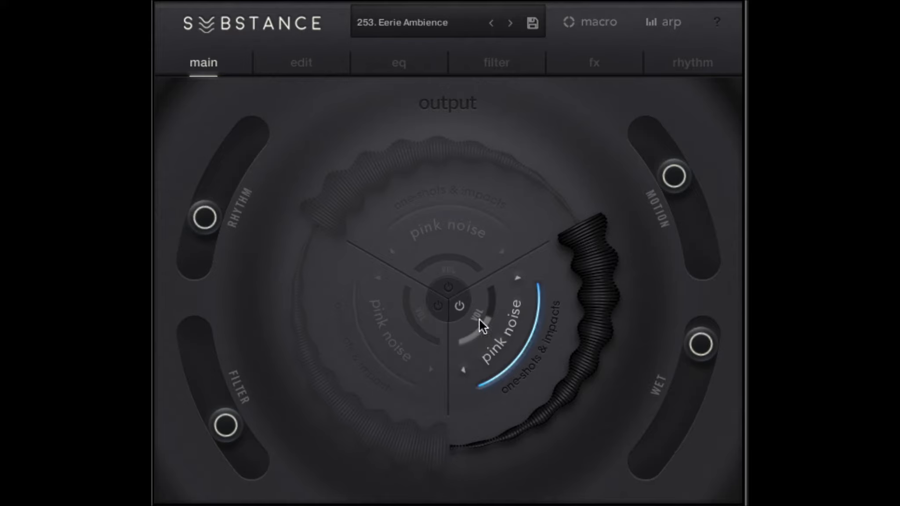
Step: Return to the main page, turn on the yellow pink noise layer and turn off the blue one
click(437, 304)
click(438, 306)
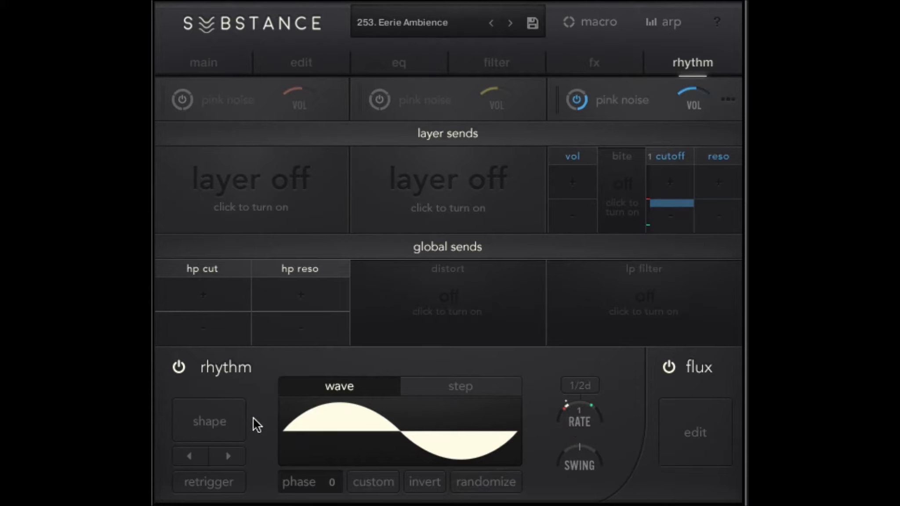
click(184, 58)
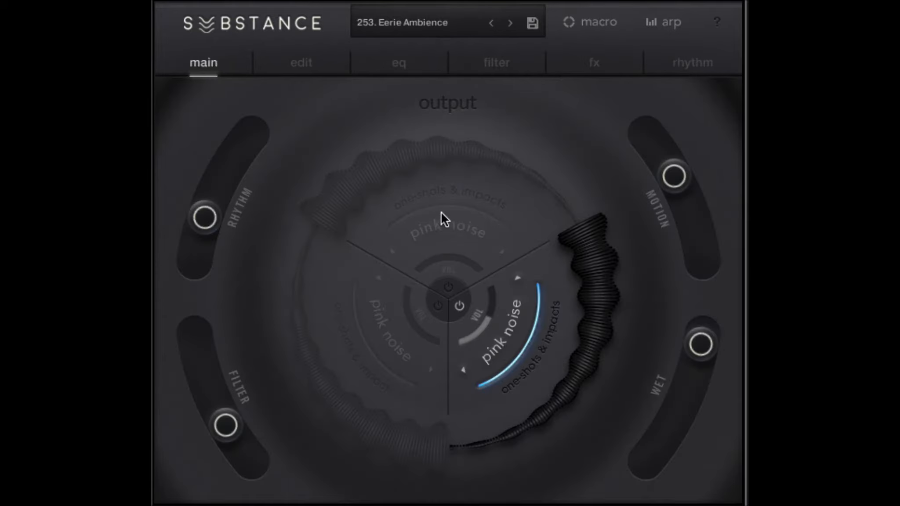
click(441, 235)
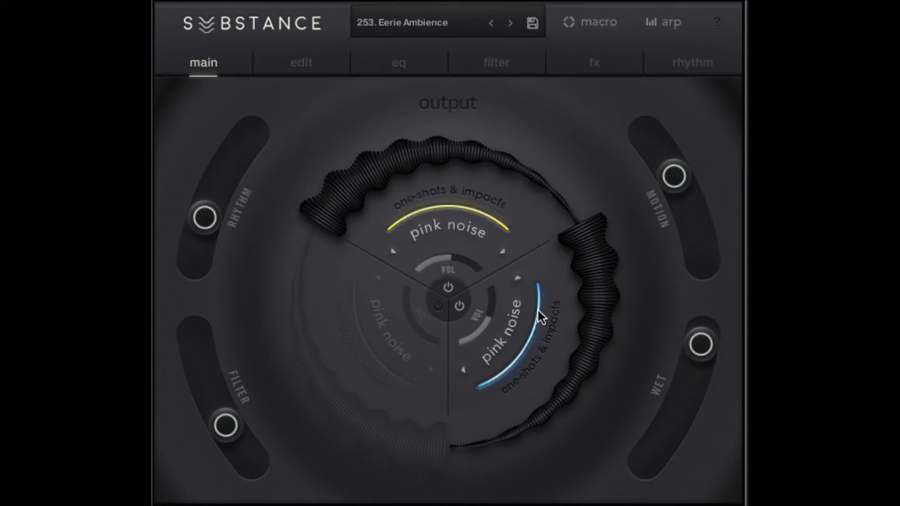
click(459, 306)
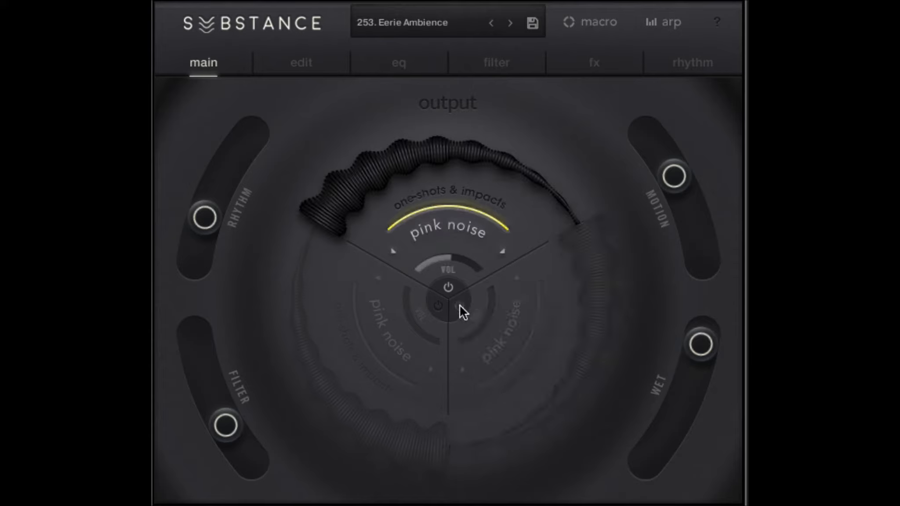
Step: Lower the Motion macro slider and raise the Rhythm macro slider
drag(683, 220, 693, 277)
drag(206, 212, 215, 171)
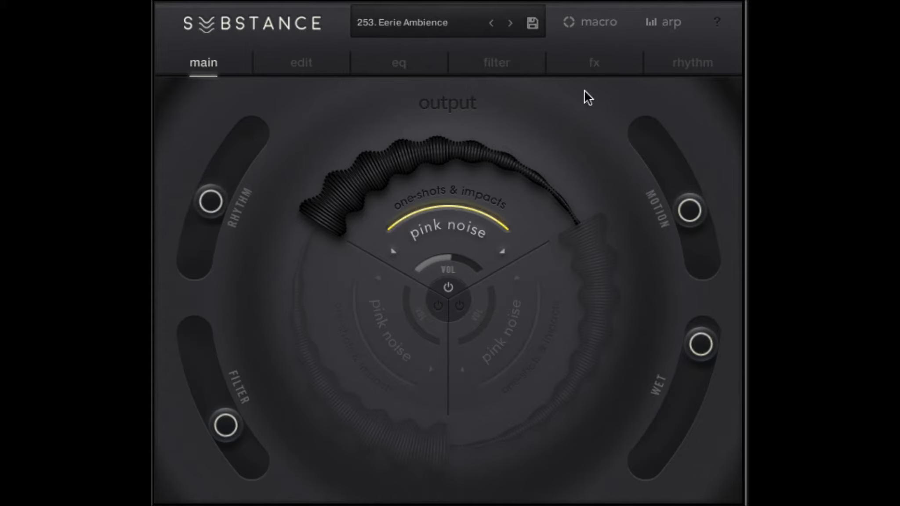
Step: In the macro 1 slots, extend the upper range limit of the yellow layer's cutoff slightly and raise the Rhythm slider
click(581, 16)
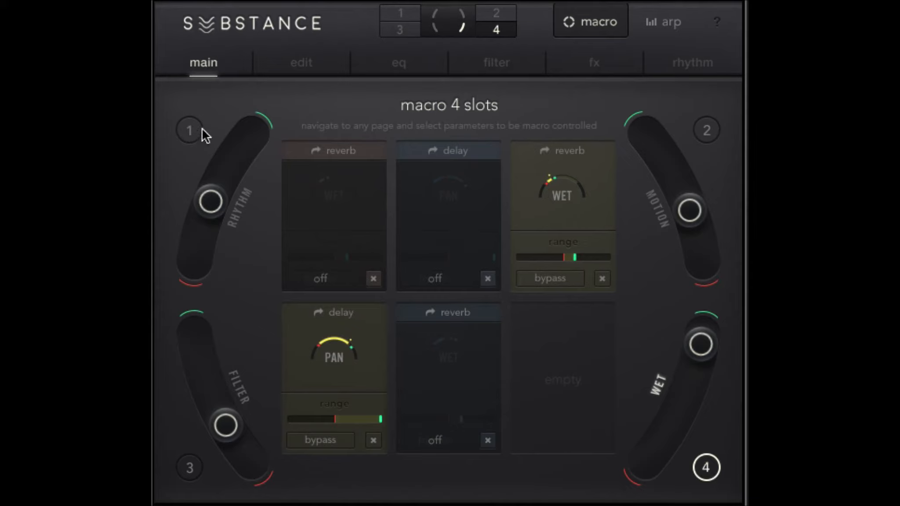
click(191, 133)
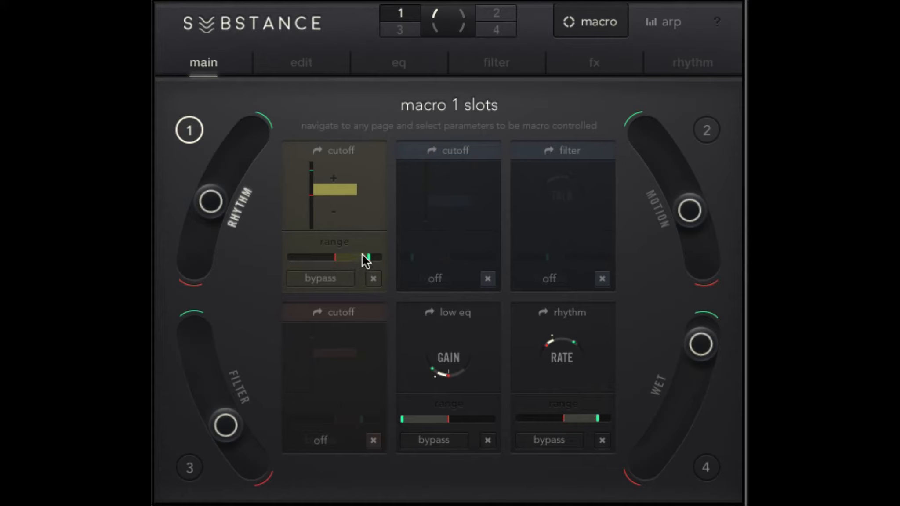
mouse_move(366, 260)
mouse_down()
mouse_move(268, 266)
mouse_move(444, 281)
mouse_move(210, 265)
mouse_move(373, 277)
mouse_up()
drag(196, 194, 217, 156)
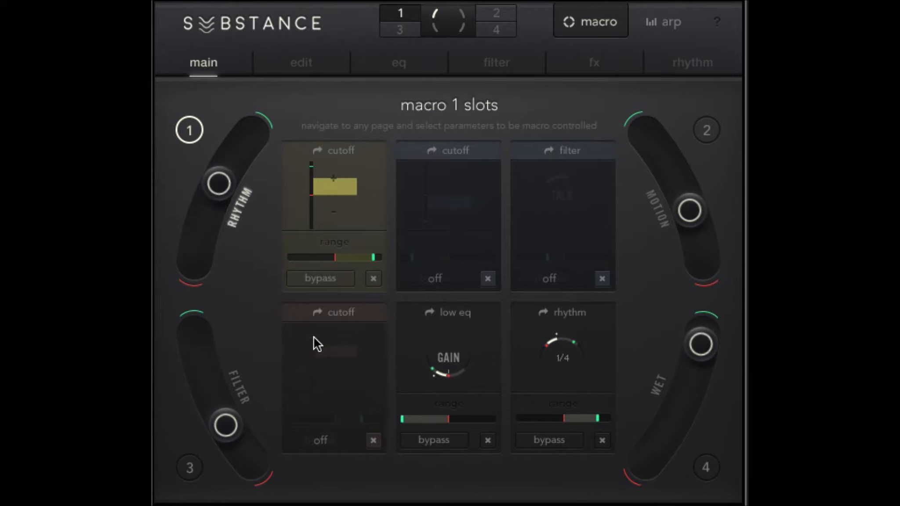
Step: Inspect macro 1's low EQ gain assignment in the global EQ, turn macro view on, and return to the macro 1 slots
click(457, 311)
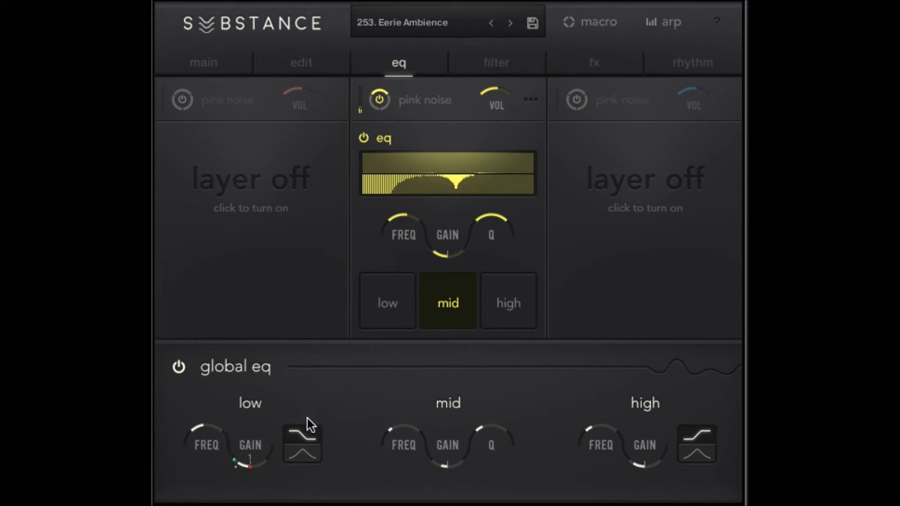
click(589, 22)
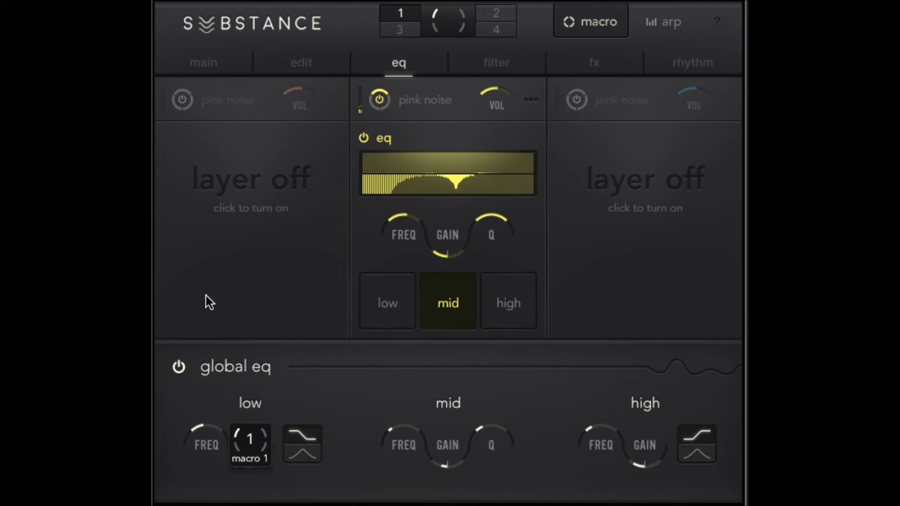
click(195, 60)
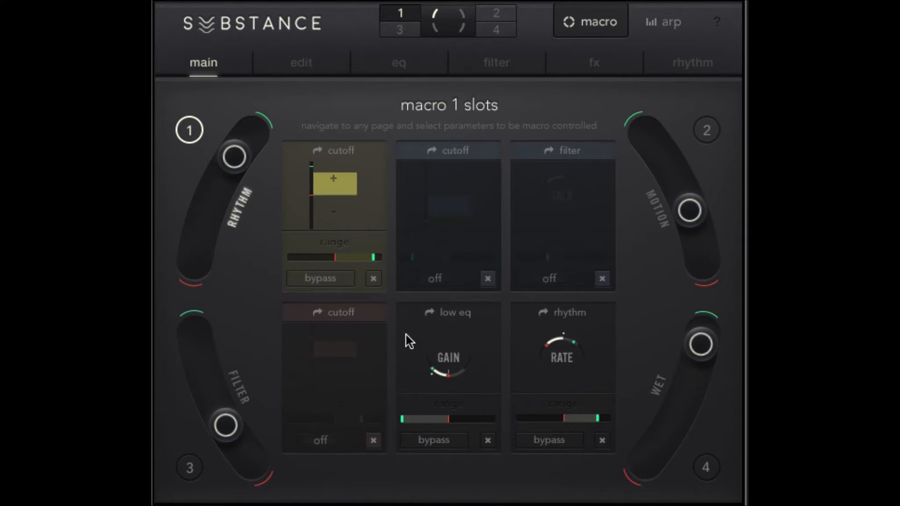
Step: Open macro 1's rhythm rate assignment and reactivate the layers that are off so all three are on
click(561, 313)
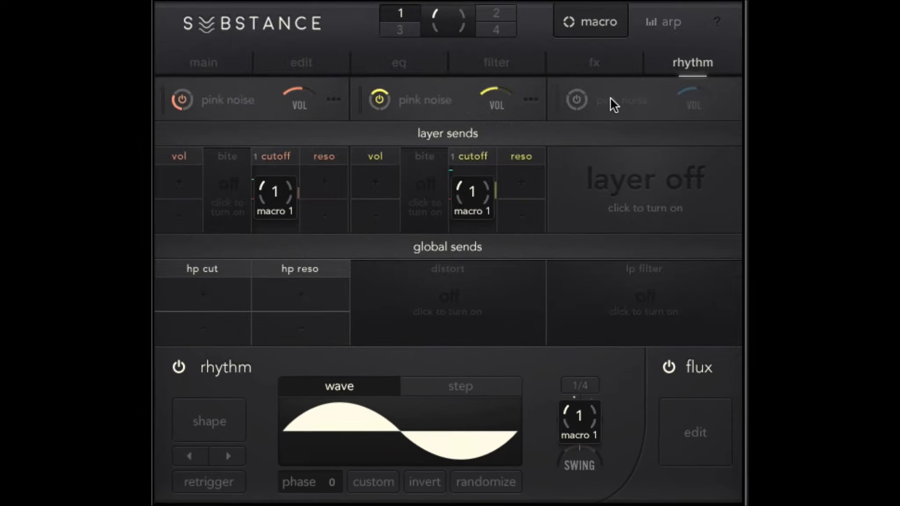
click(575, 101)
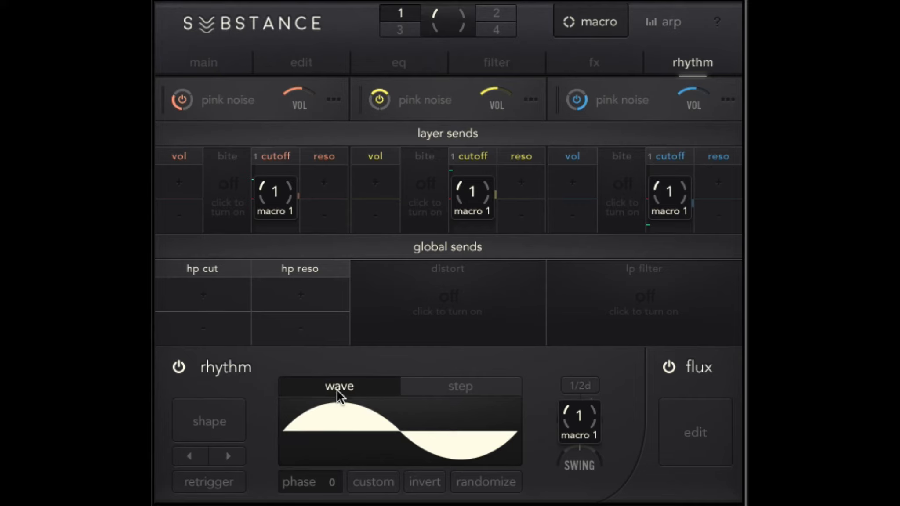
Step: Switch the rhythm from wave to step mode, try shifting its 16-step pattern, and randomize the step values
click(447, 383)
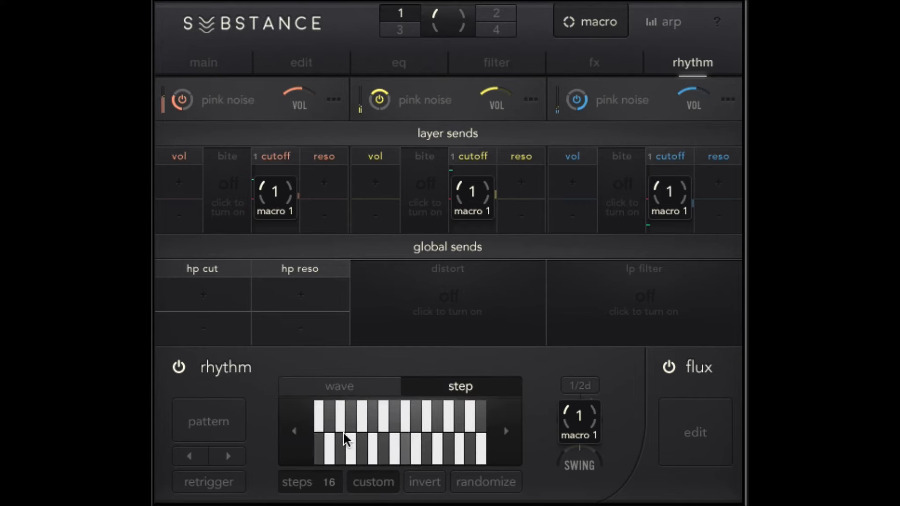
click(293, 425)
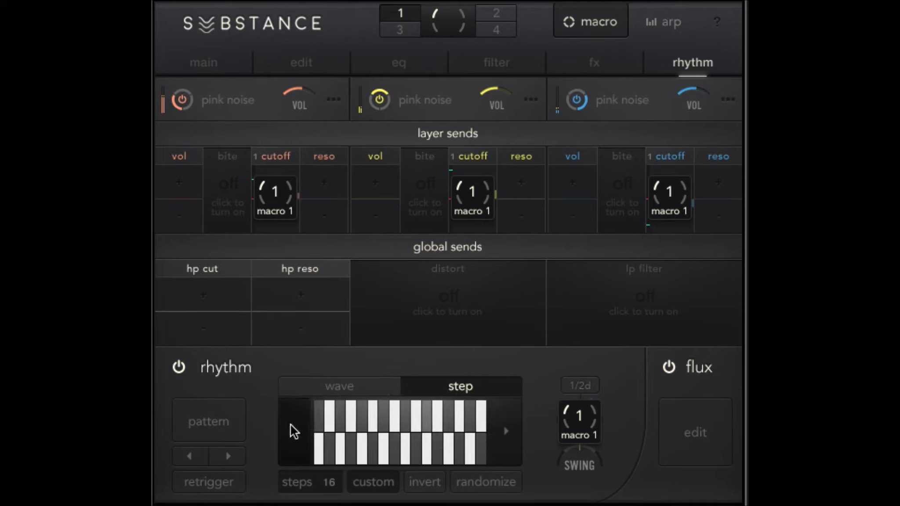
click(291, 425)
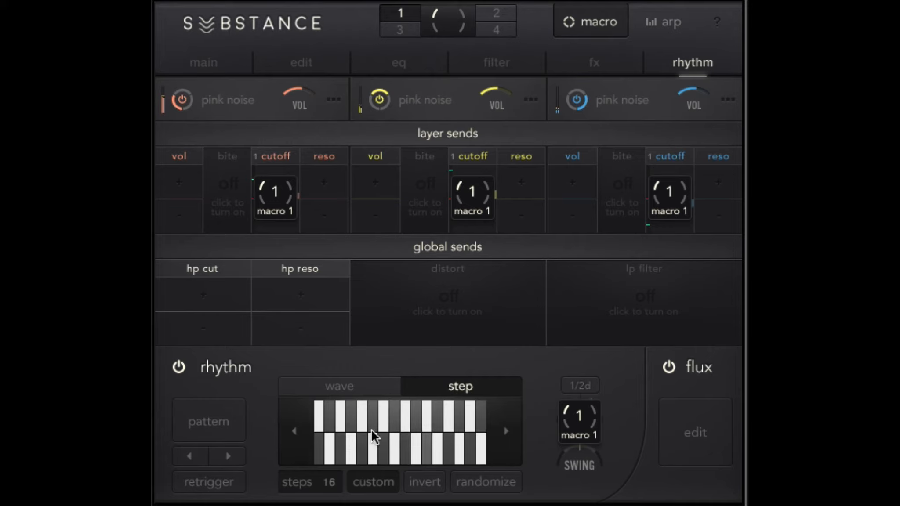
click(481, 485)
Step: Set the rhythm rate to 1/16
click(586, 382)
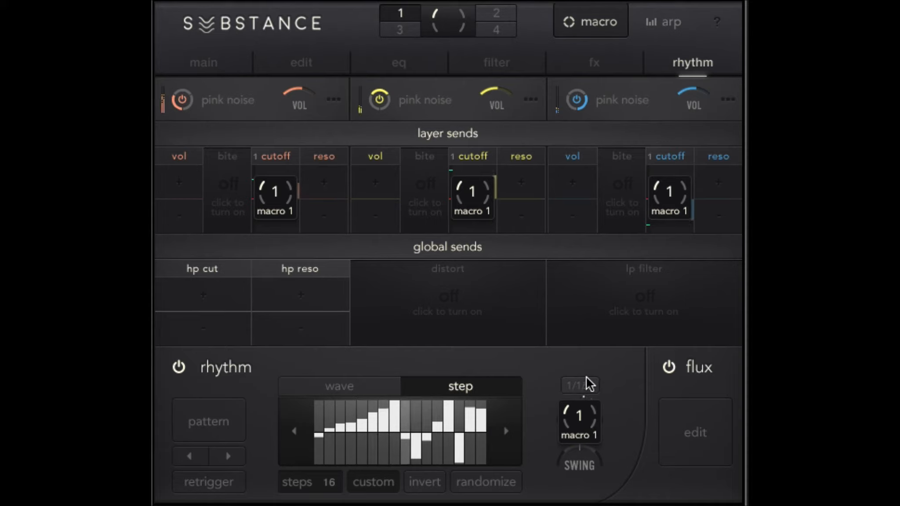
click(586, 383)
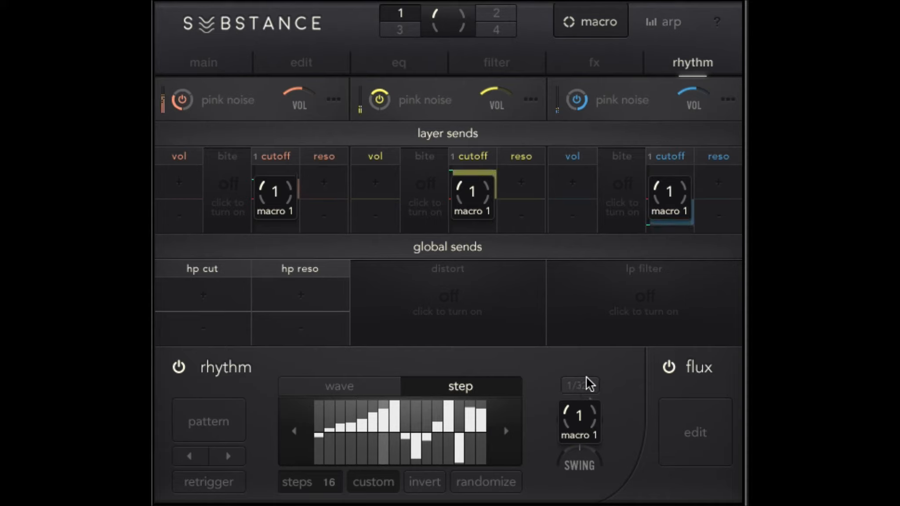
click(588, 383)
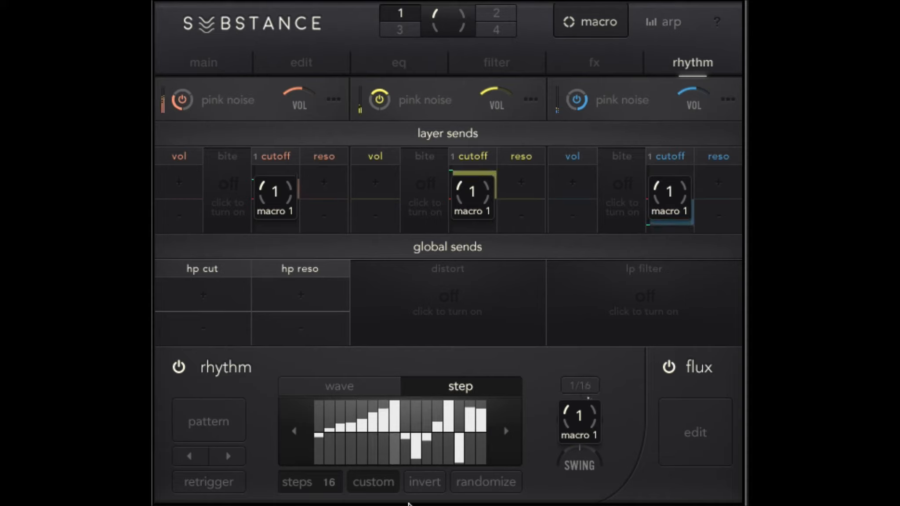
Step: Pull pattern steps 2, 3, 5, 6, 15 and 16 below the centre line, raise steps 4 and 11, and shift the pattern one step right
mouse_move(332, 447)
mouse_down()
mouse_move(336, 476)
mouse_move(351, 464)
mouse_up()
click(383, 417)
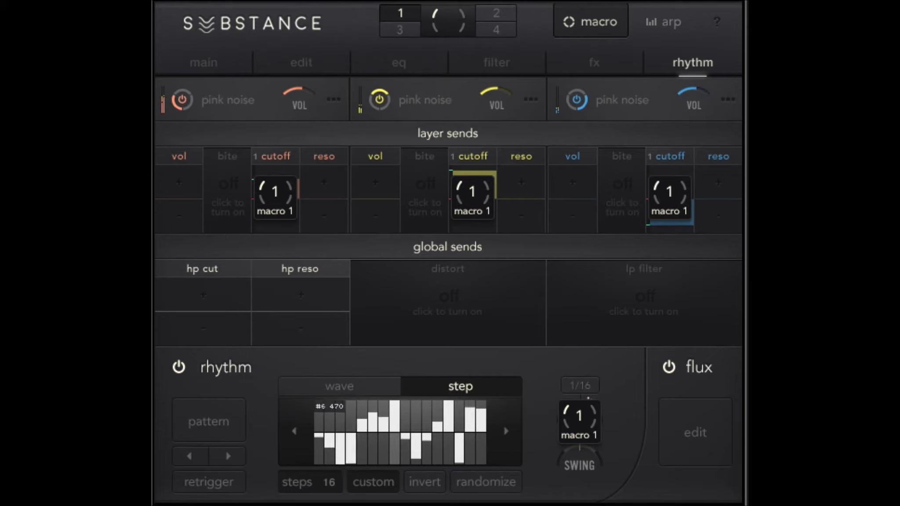
drag(383, 418, 362, 464)
click(350, 410)
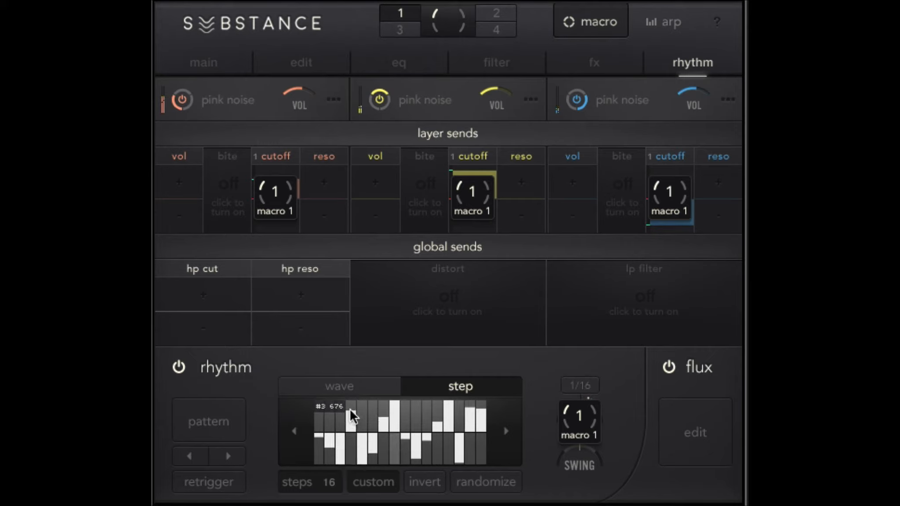
click(424, 412)
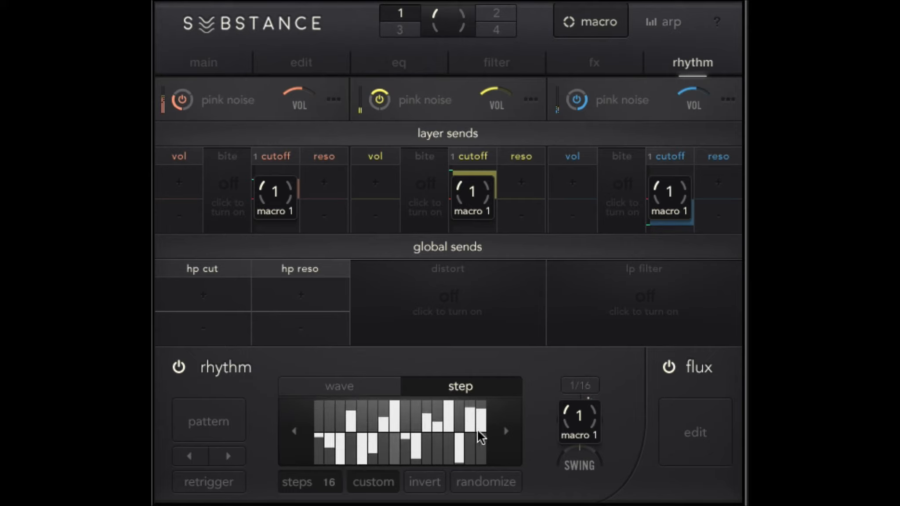
mouse_move(477, 430)
mouse_down()
mouse_move(474, 459)
mouse_move(465, 437)
mouse_up()
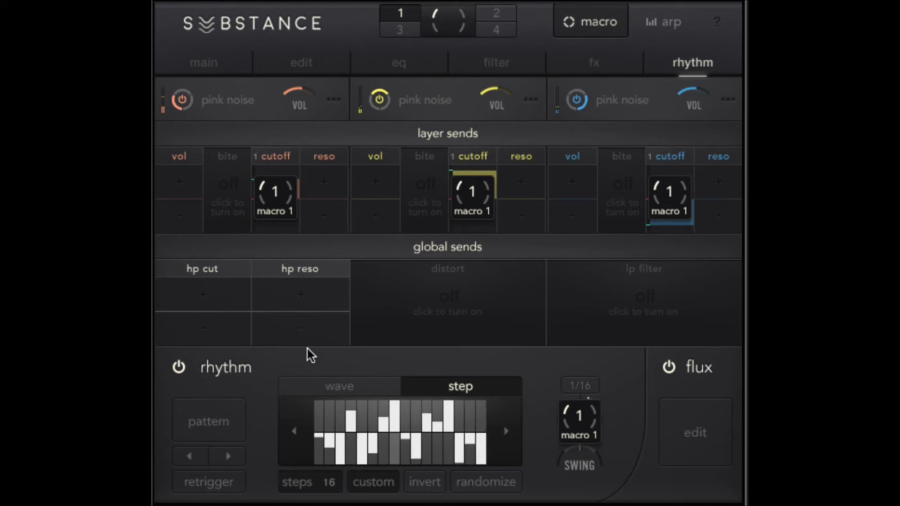
click(503, 432)
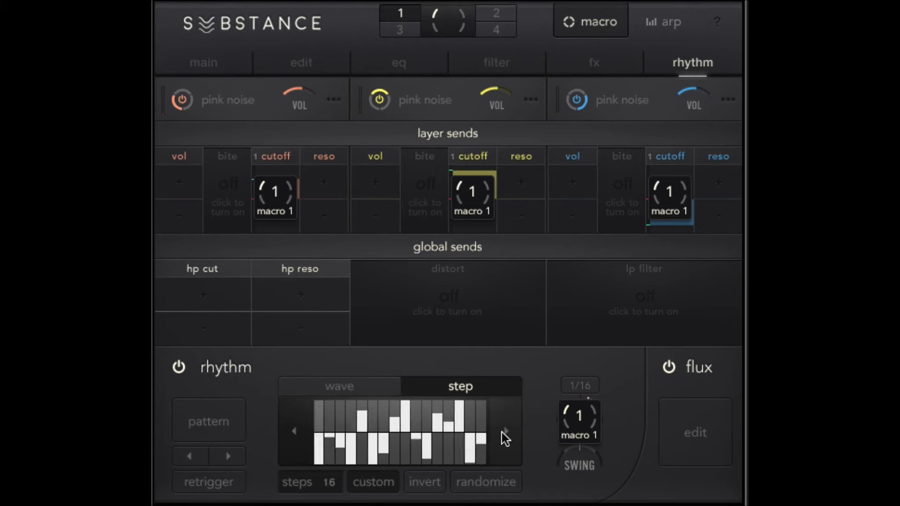
Step: Shift the 16-step rhythm pattern nine steps to the right
click(503, 432)
click(502, 433)
click(502, 433)
click(502, 433)
click(502, 433)
click(503, 432)
click(503, 433)
click(503, 433)
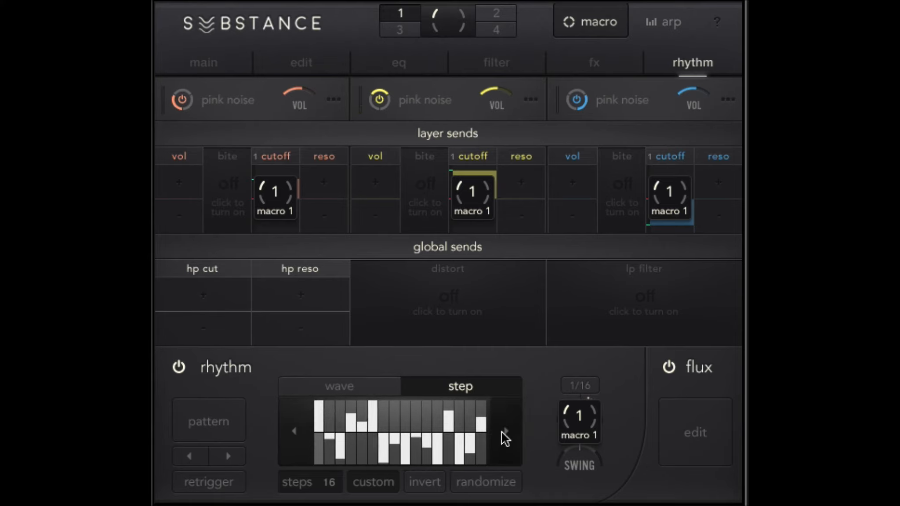
click(503, 432)
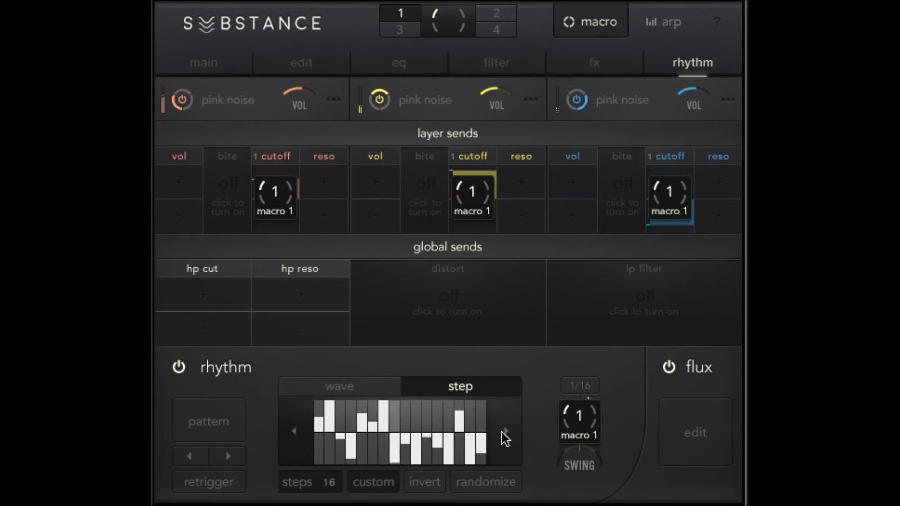
Step: Switch the rhythm to wave mode, open its wave shape choices, and leave the macro assignment view
click(362, 385)
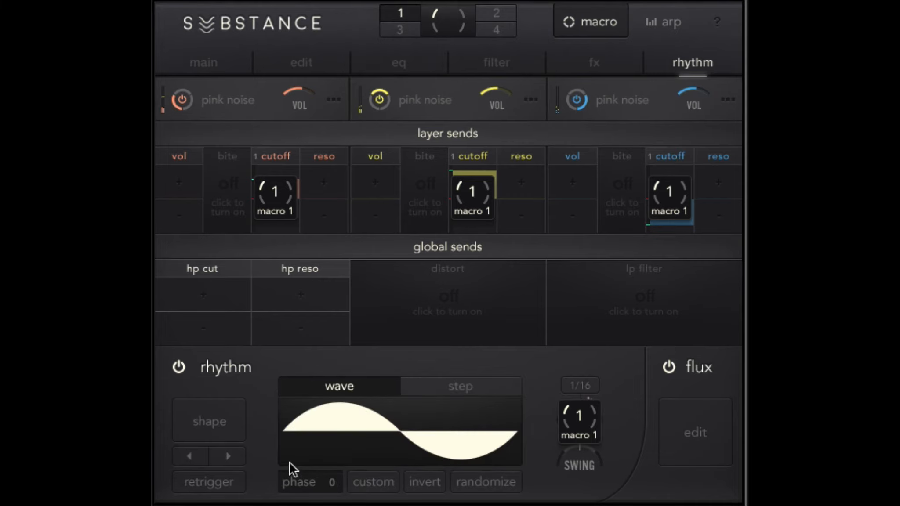
click(200, 422)
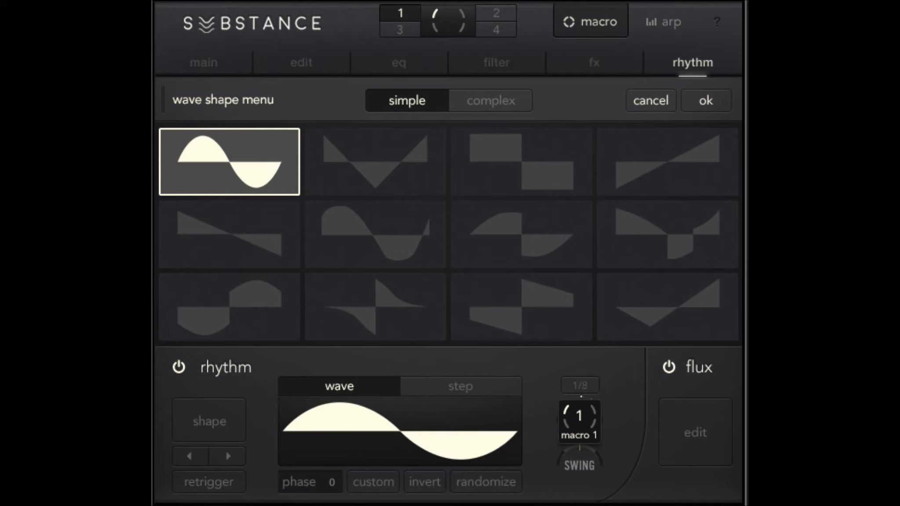
click(581, 22)
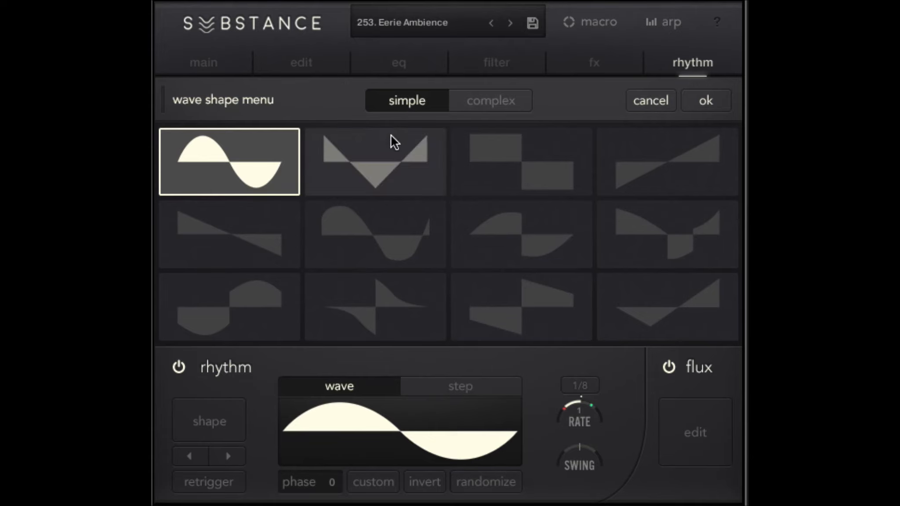
Step: Audition five simple rhythm wave shapes, starting with the triangle, square and falling ramp
click(350, 168)
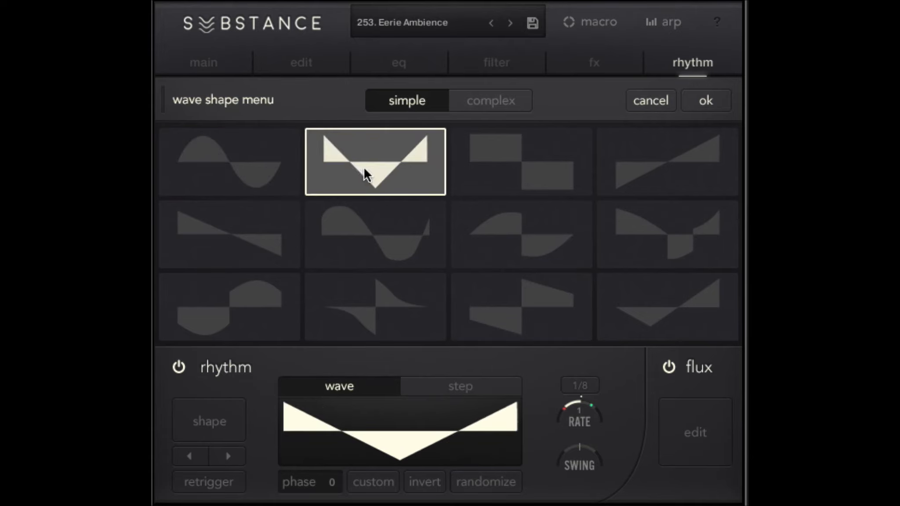
click(486, 162)
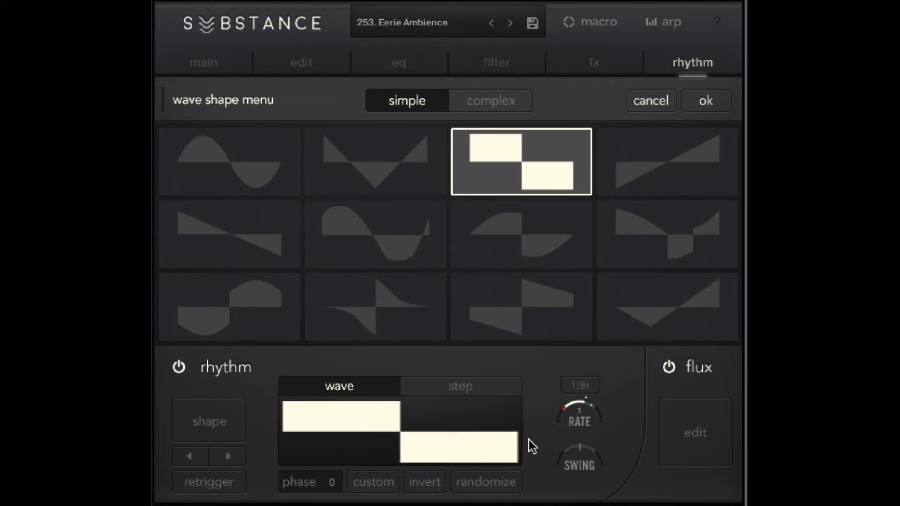
click(204, 250)
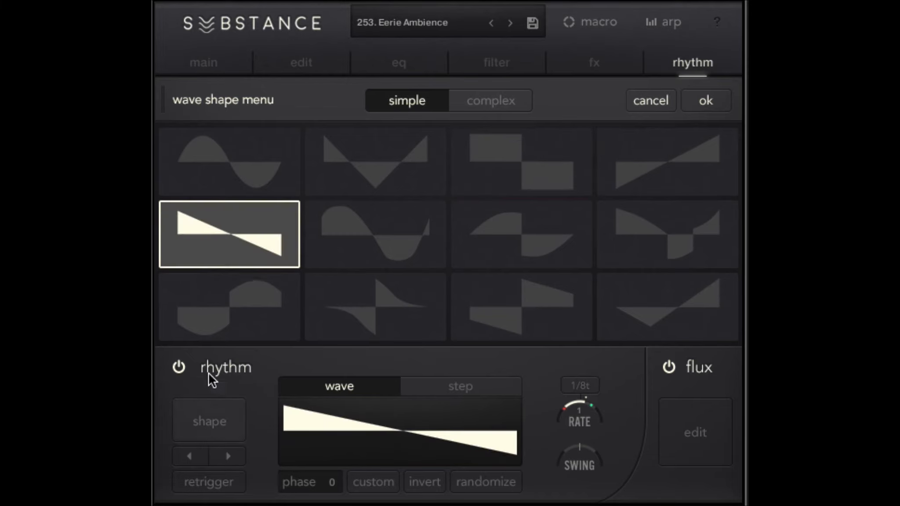
click(381, 234)
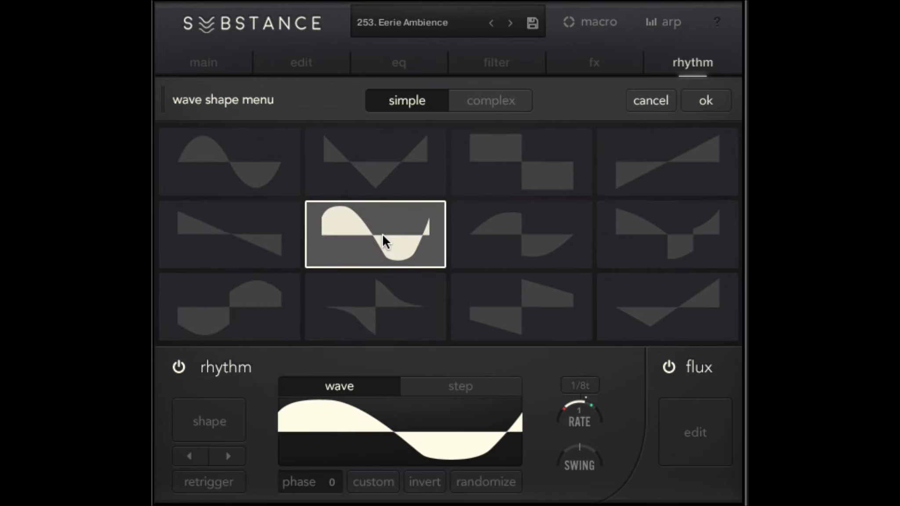
click(228, 458)
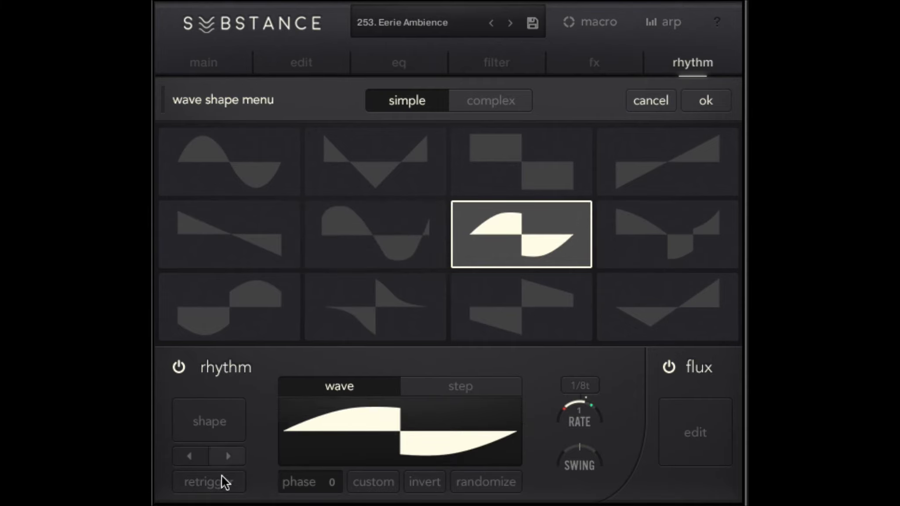
Step: Turn on rhythm retrigger and advance through the following three simple wave shapes
click(219, 482)
click(227, 456)
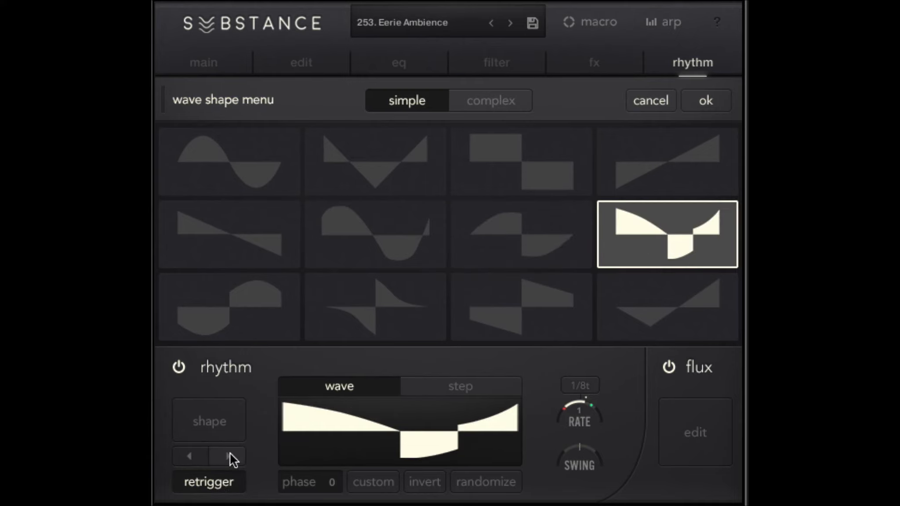
click(228, 456)
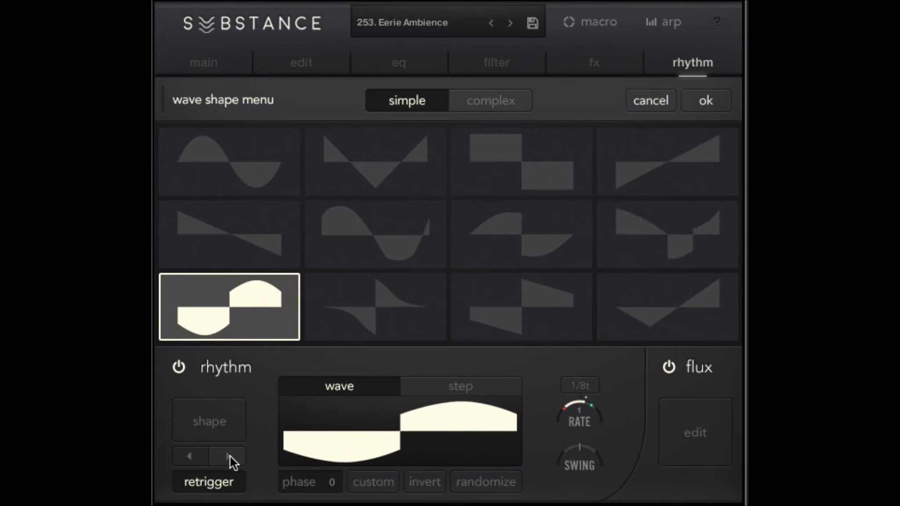
click(229, 456)
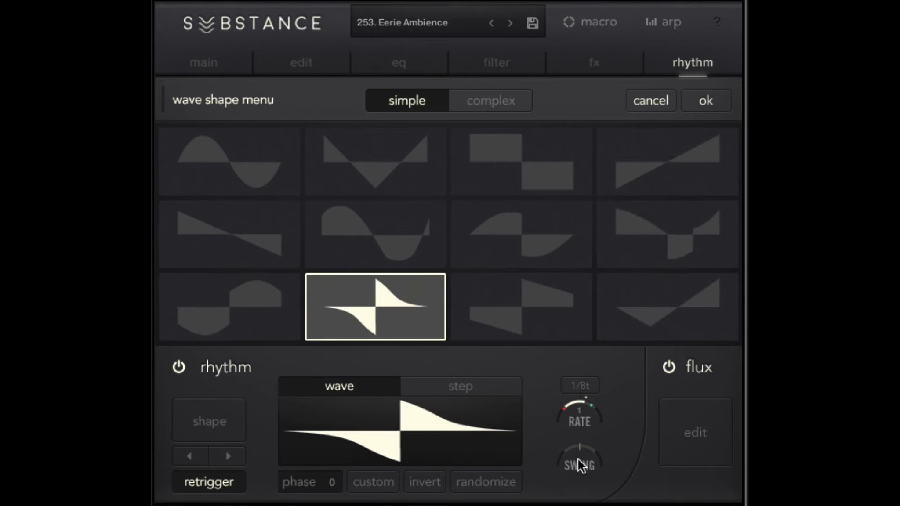
Step: Randomize the two-step flux pattern twice in the flux editor and return to the rhythm controls
click(698, 441)
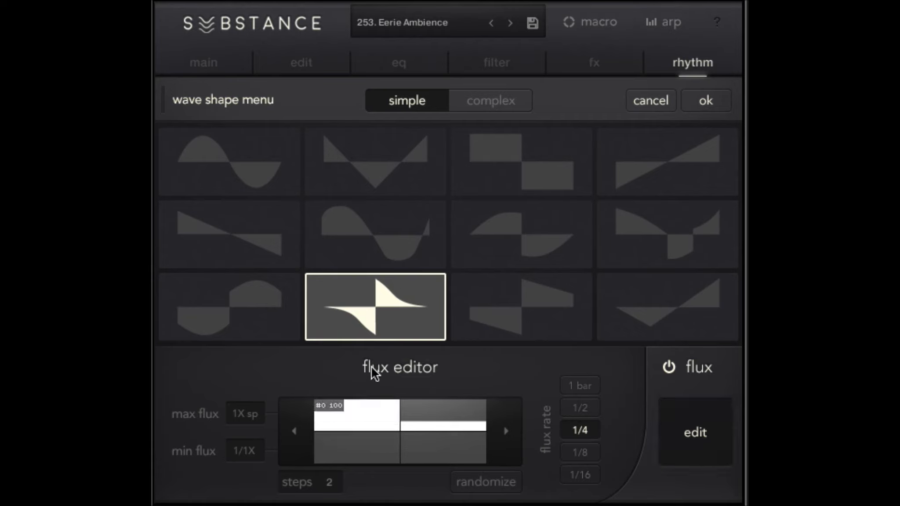
click(483, 483)
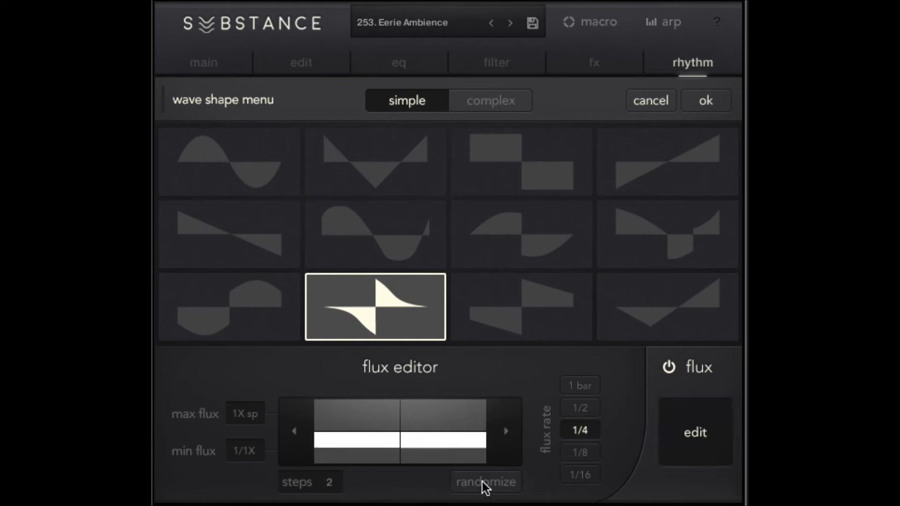
click(478, 481)
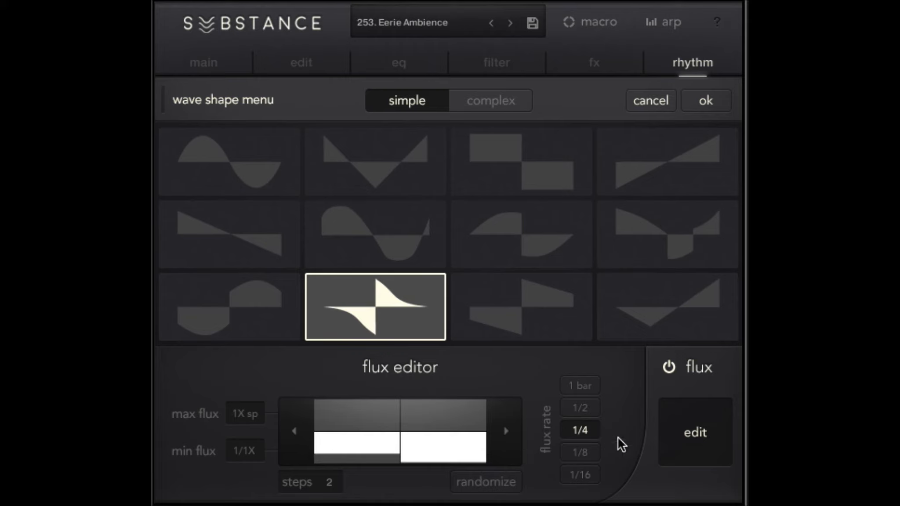
click(695, 441)
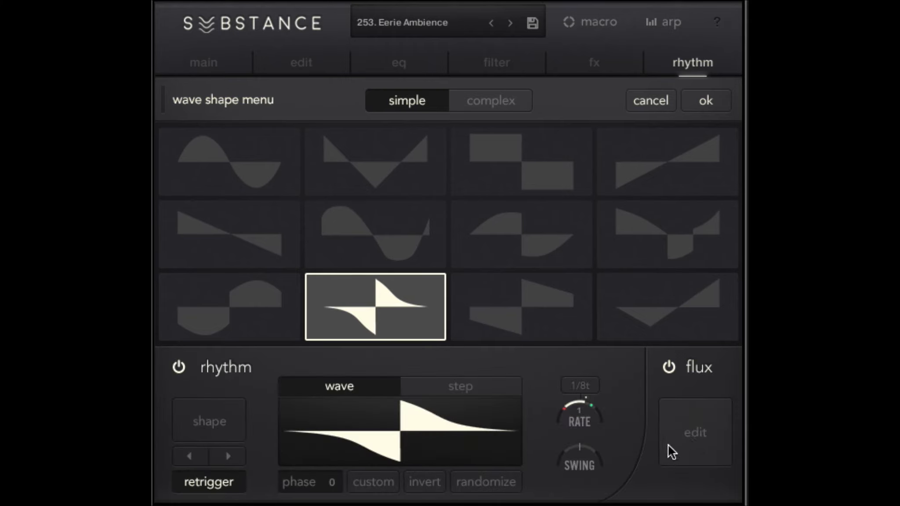
Step: Reopen the flux editor and set the maximum flux to 5X speedup
click(682, 443)
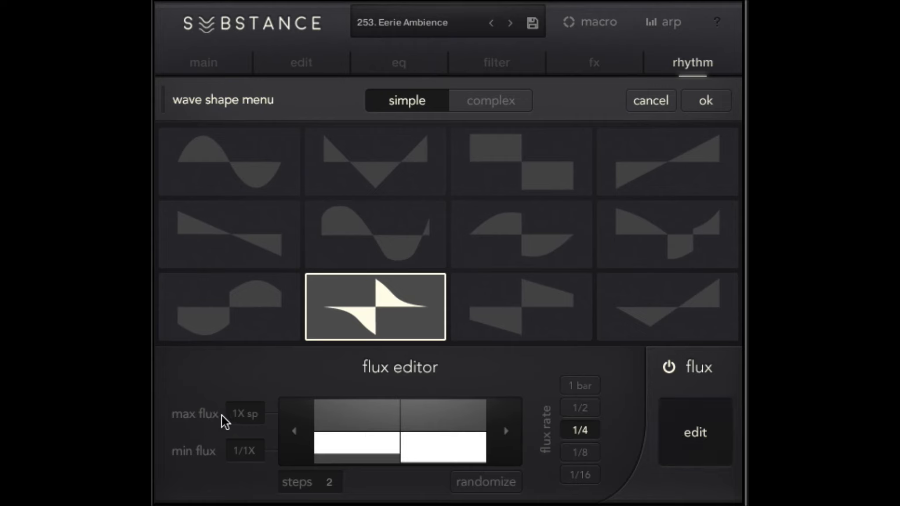
click(245, 415)
click(247, 379)
click(249, 420)
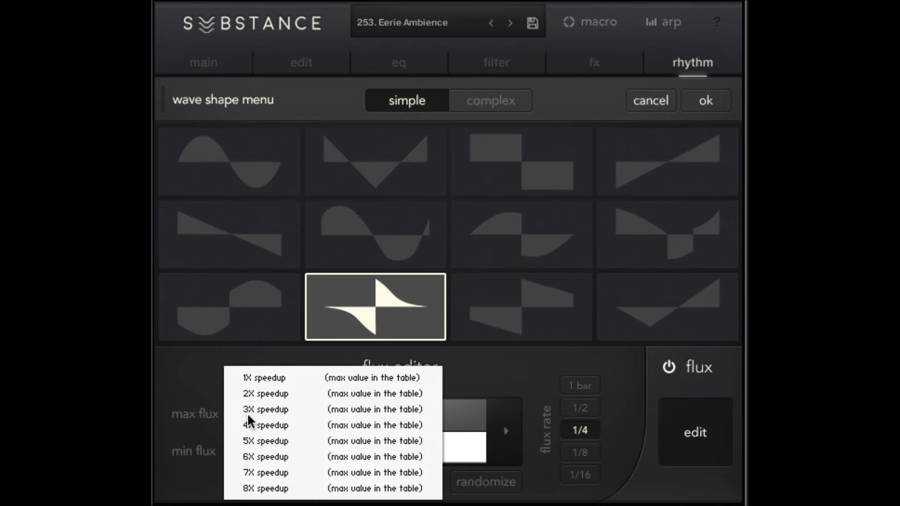
click(264, 435)
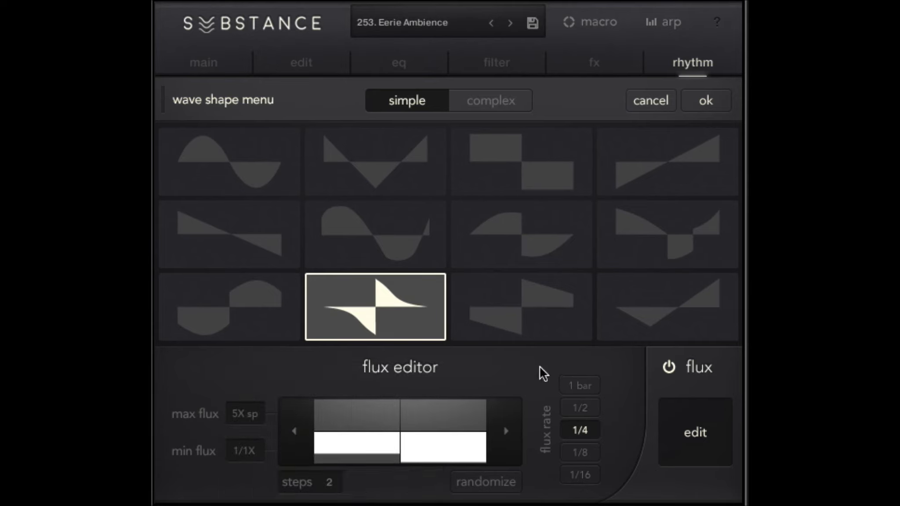
Step: Preview the third complex wave shape with flux switched off, and leave the wave shape selection
click(485, 96)
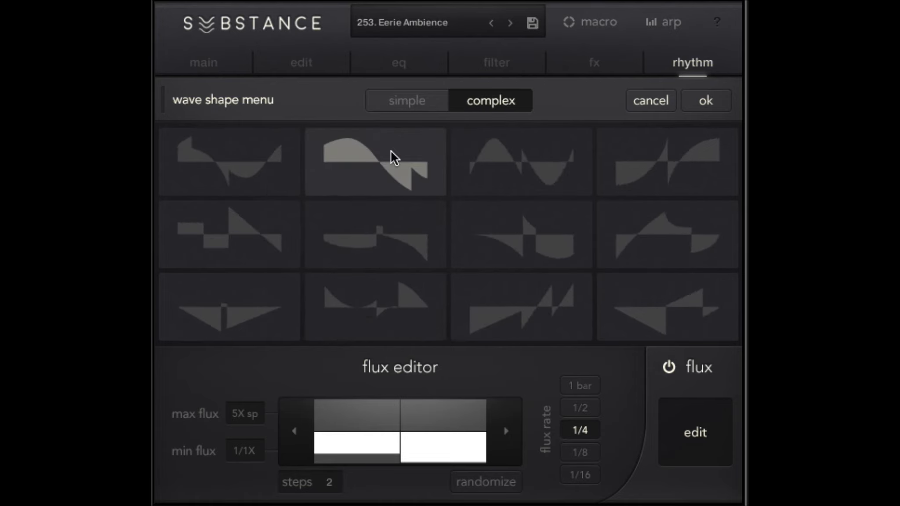
click(491, 154)
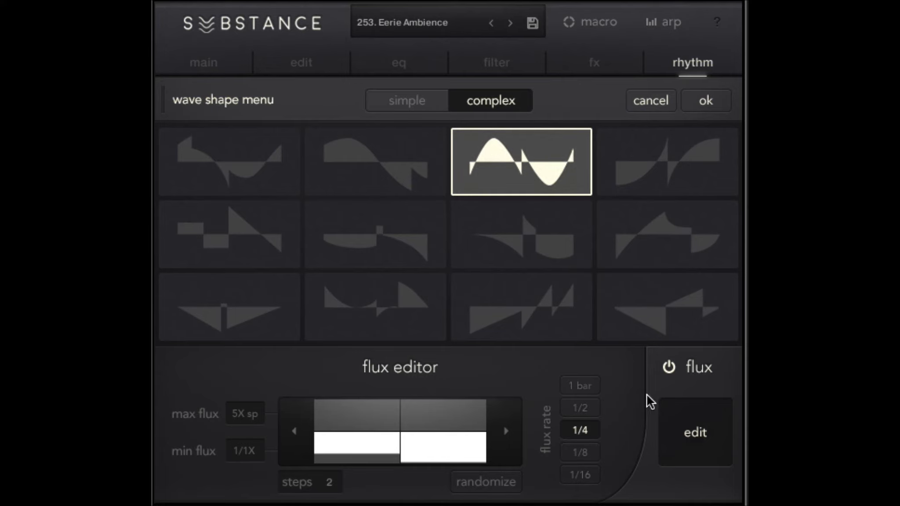
click(669, 367)
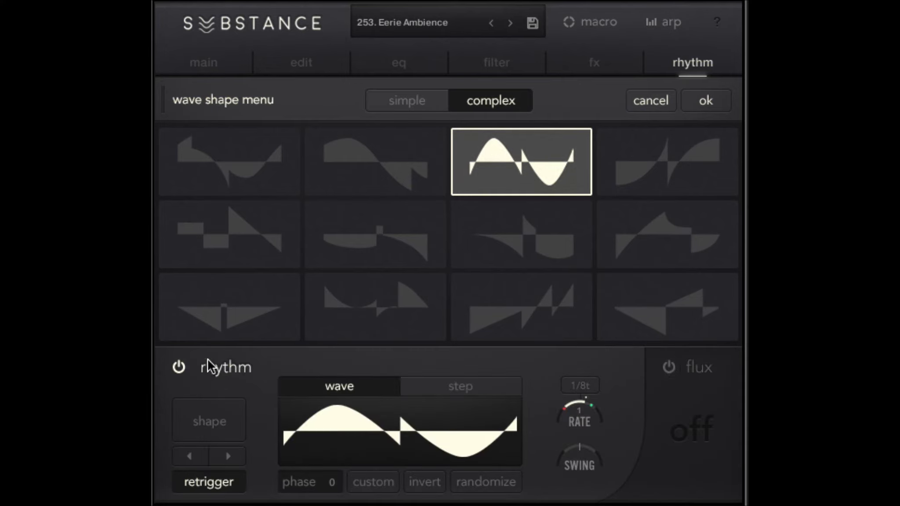
click(205, 427)
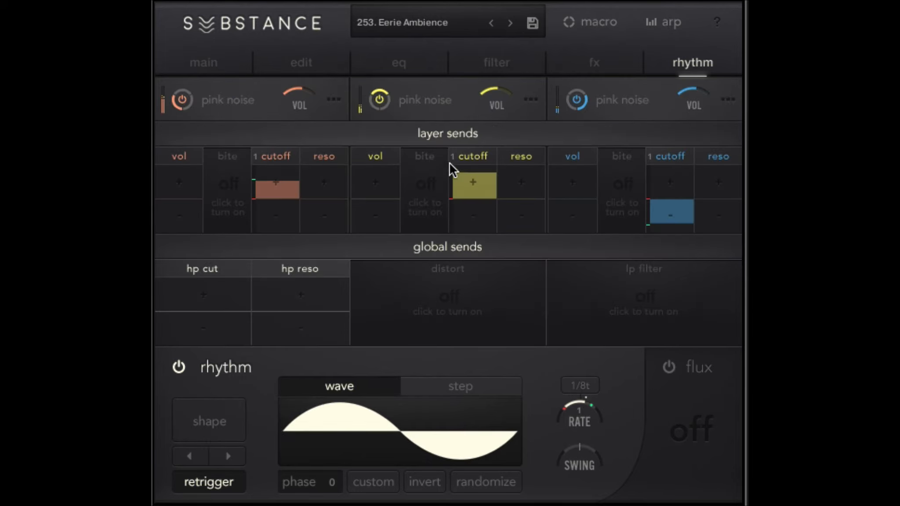
Step: Adjust the first two layers' cutoff sends and add positive sends to the second layer's resonance and the third layer's volume and resonance
click(250, 172)
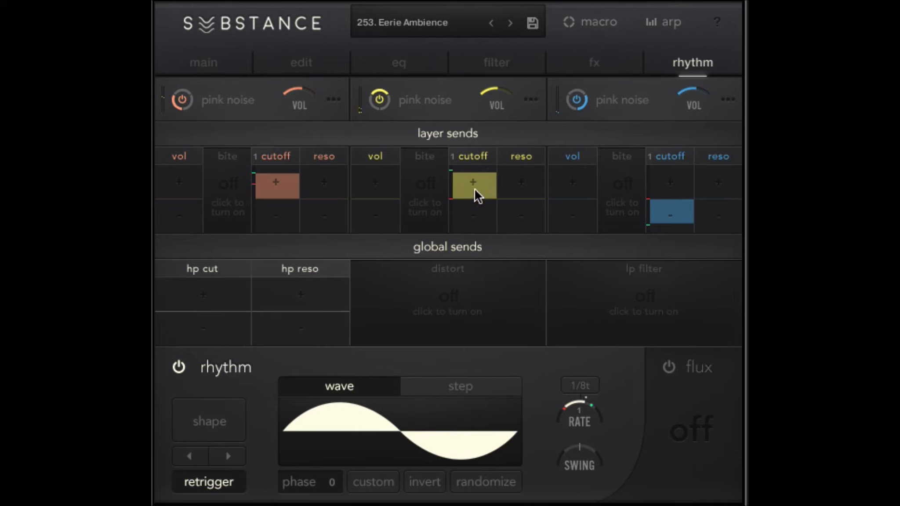
drag(475, 189, 470, 268)
drag(507, 194, 555, 174)
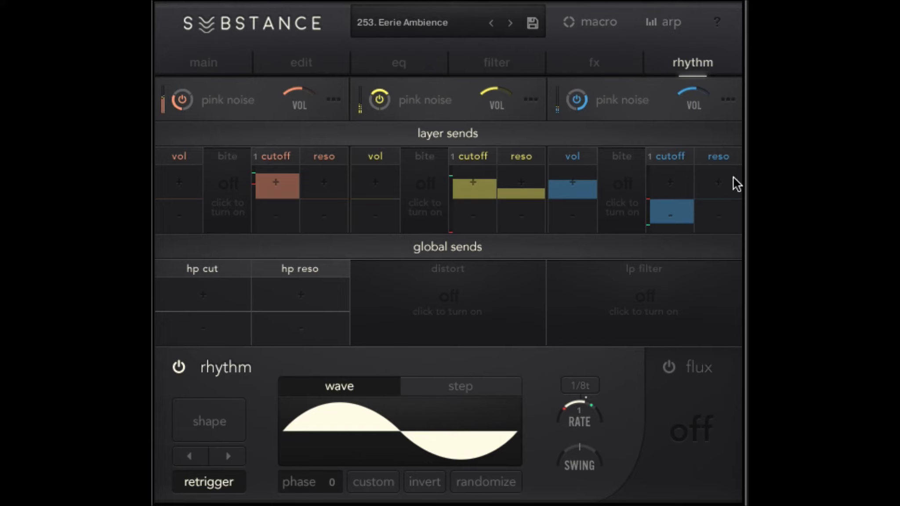
drag(734, 182, 739, 140)
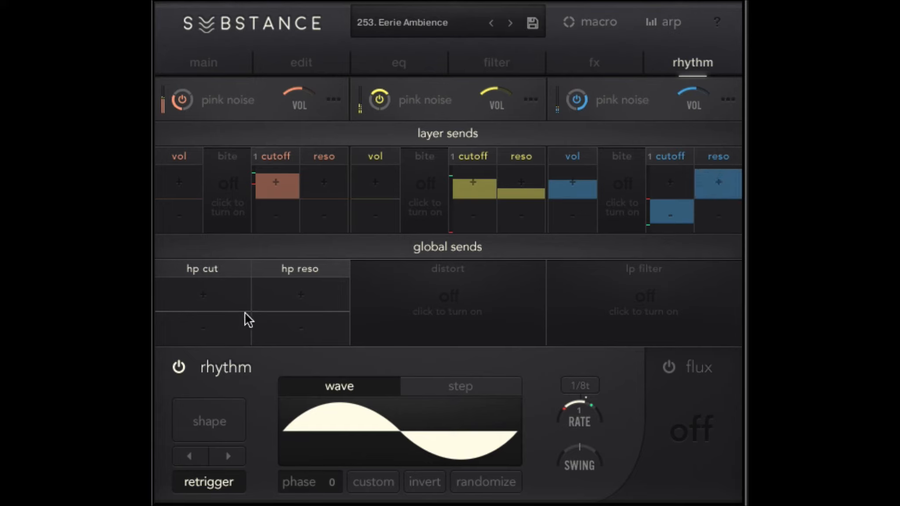
Step: Add a slightly negative rhythm send to the high-pass cutoff and adjust the global high-pass filter's frequency
drag(226, 297, 223, 319)
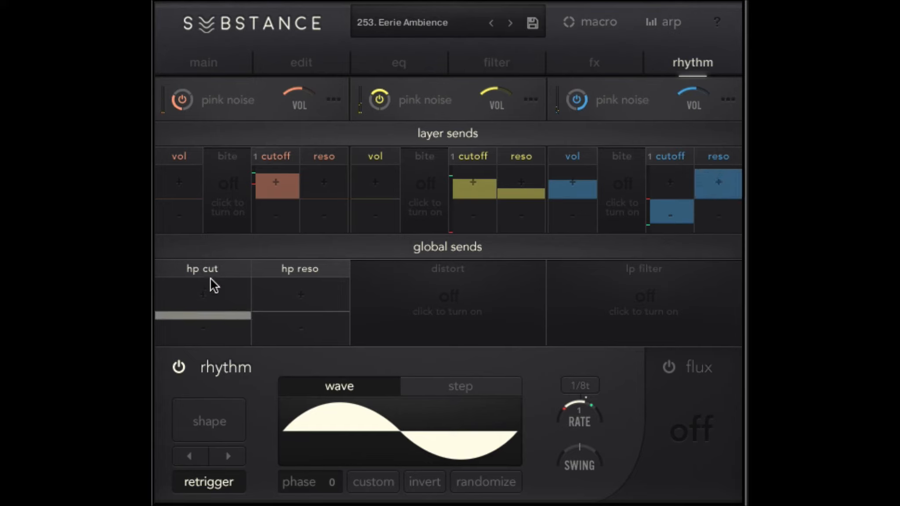
click(210, 272)
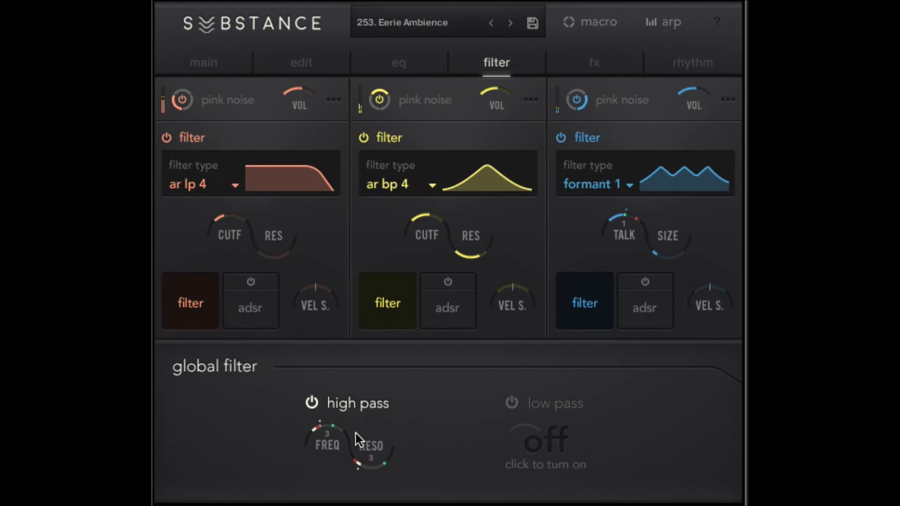
drag(318, 424, 326, 404)
Step: Return to the rhythm section and examine where macro 1 is assigned among its sends and rate
click(666, 64)
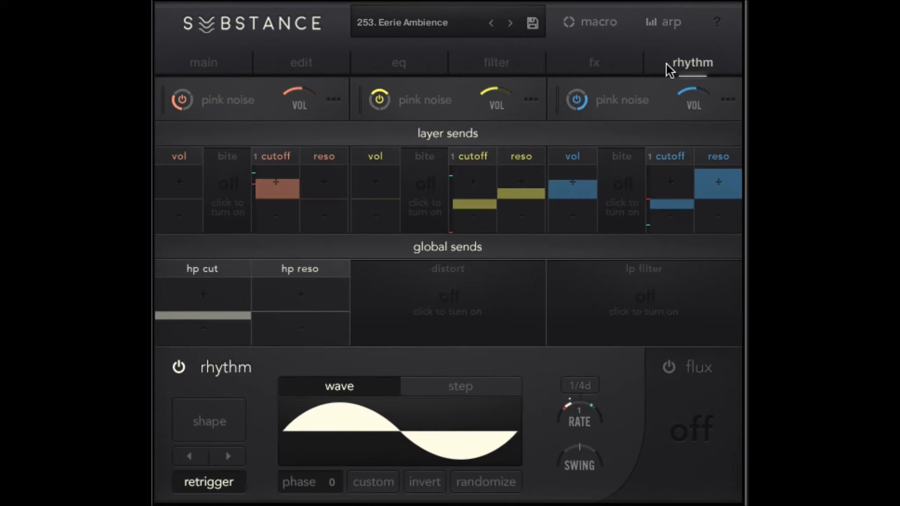
click(592, 18)
click(592, 18)
click(590, 18)
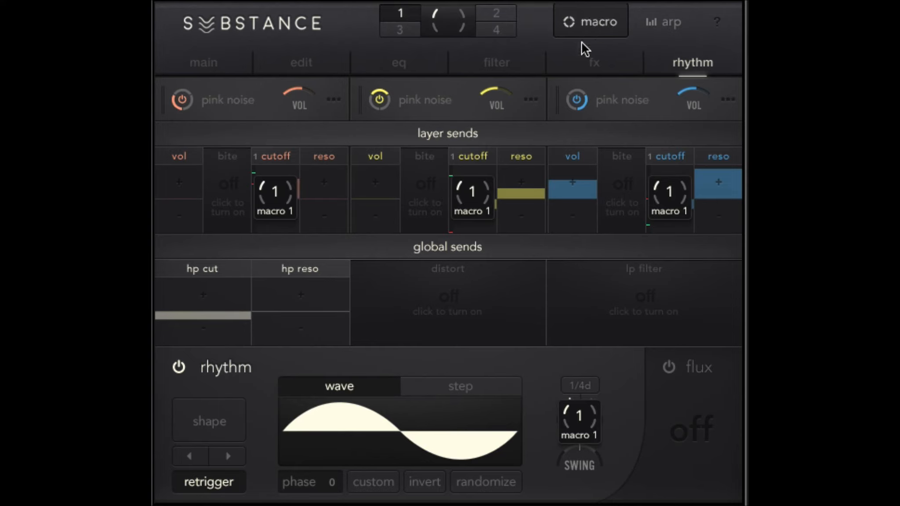
click(591, 22)
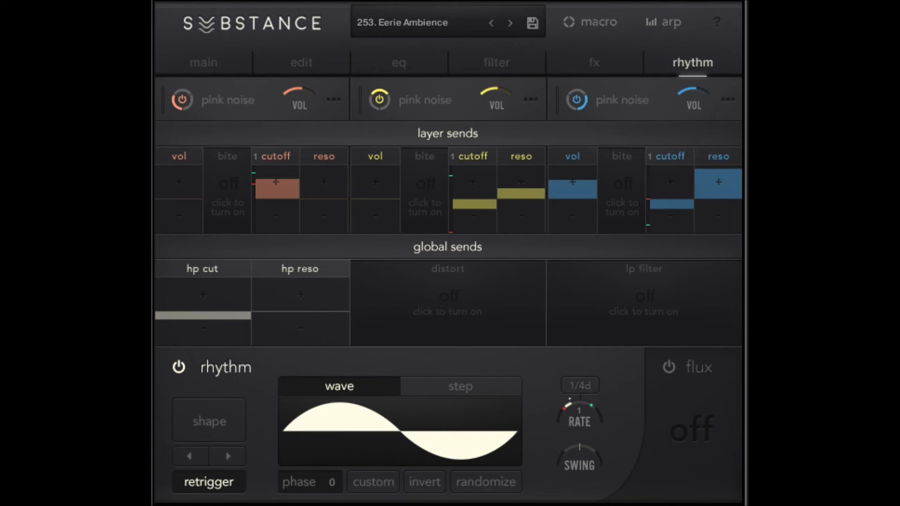
Step: Turn on bite for all three layers, with a negative send on the first and a full positive send on the third
click(226, 188)
drag(221, 197, 250, 196)
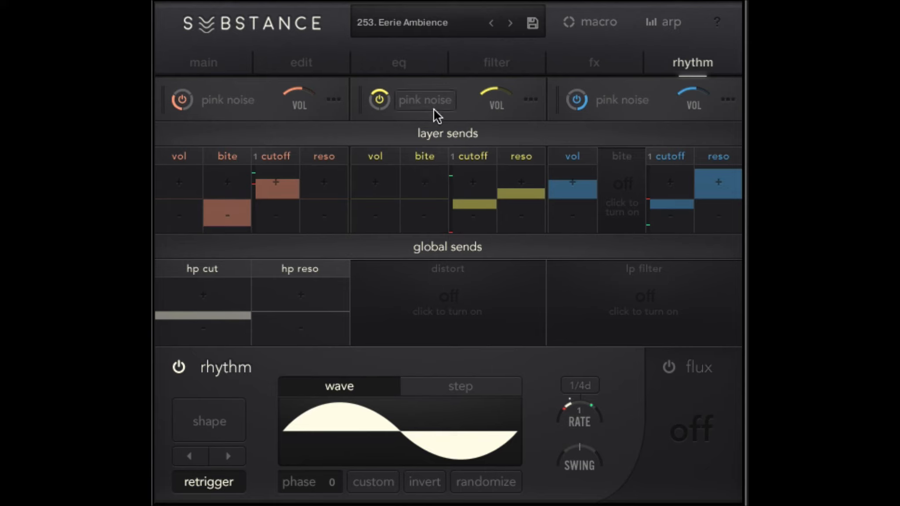
click(622, 189)
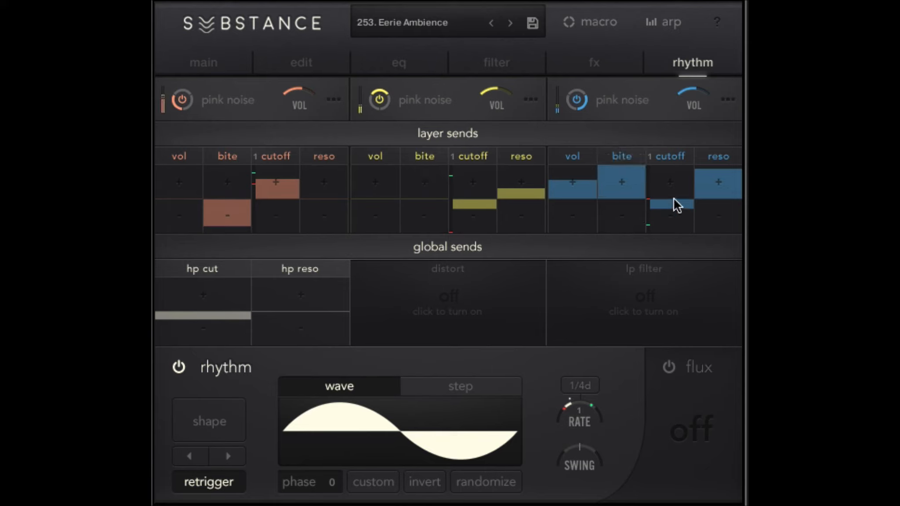
Step: Make the third layer's cutoff send positive, the second and third resonance sends slightly negative, and the first layer's resonance positive and volume negative
drag(673, 198, 672, 154)
drag(715, 223, 714, 272)
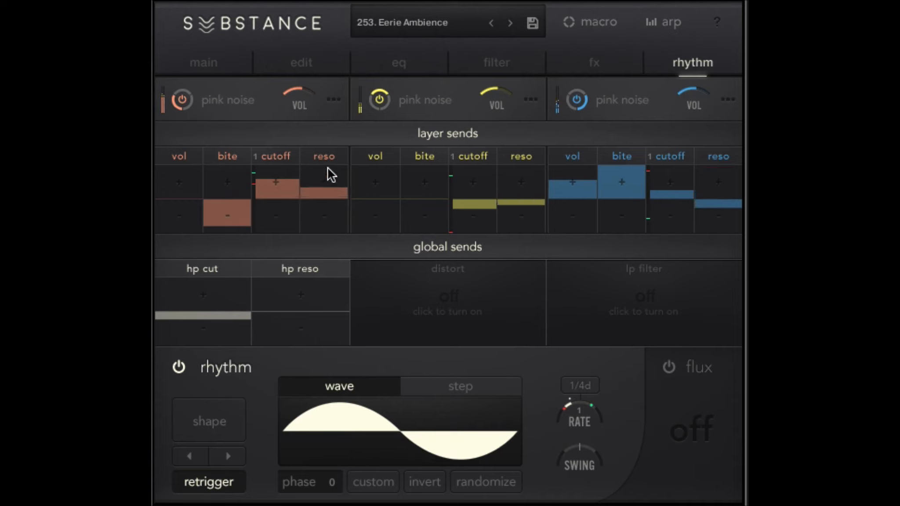
drag(174, 193, 194, 240)
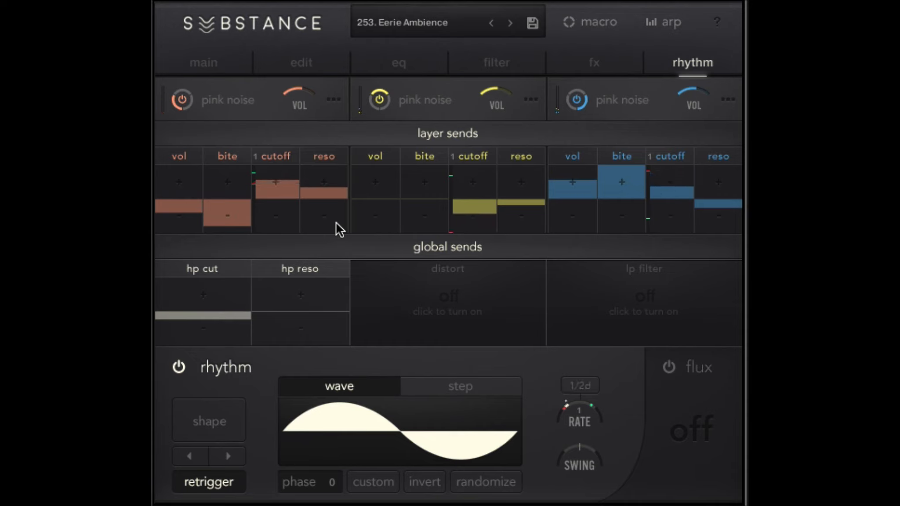
Step: Display the macro assignments again and examine macro 1's links to the layer cutoff sends
click(593, 11)
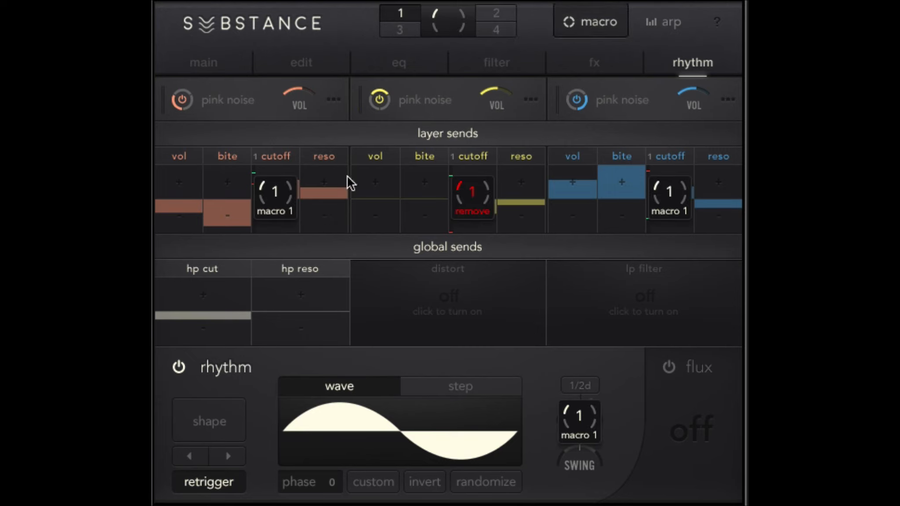
click(520, 196)
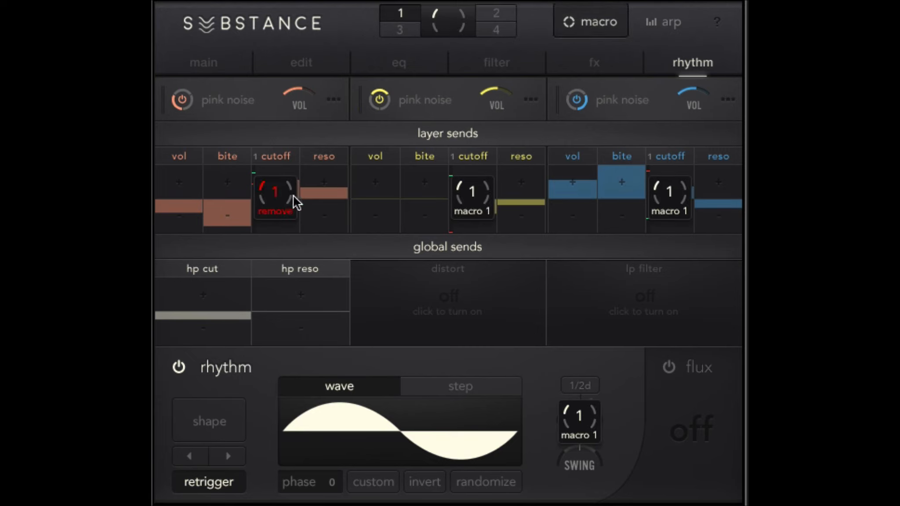